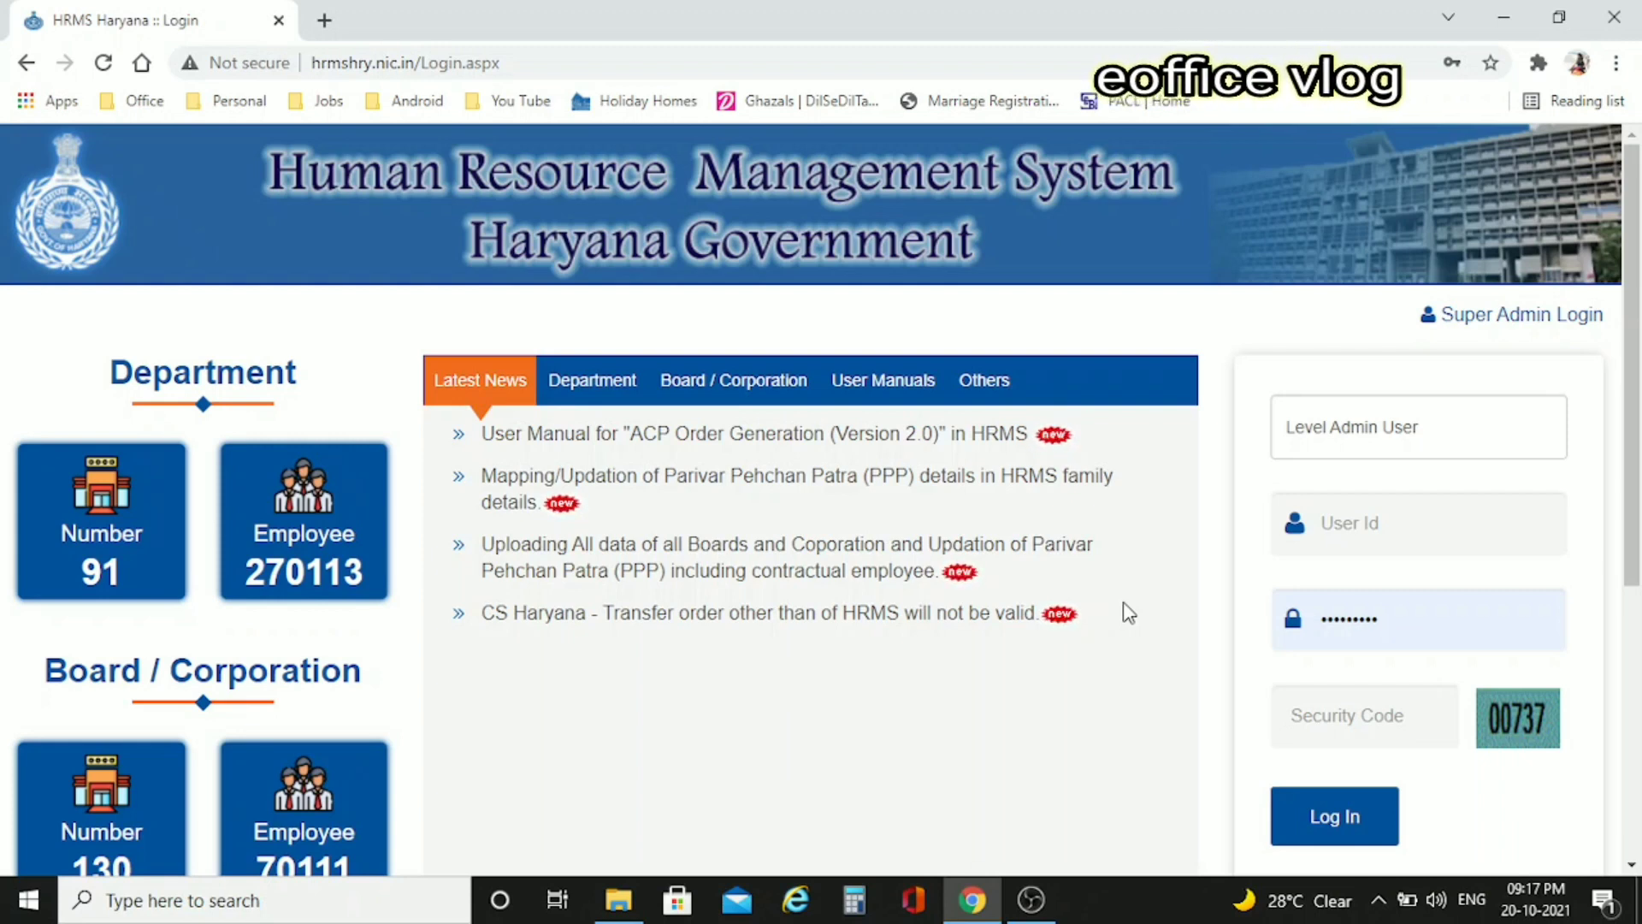
- Log in with the Checker role, entering the user ID, the account password and the displayed security code
click(1394, 432)
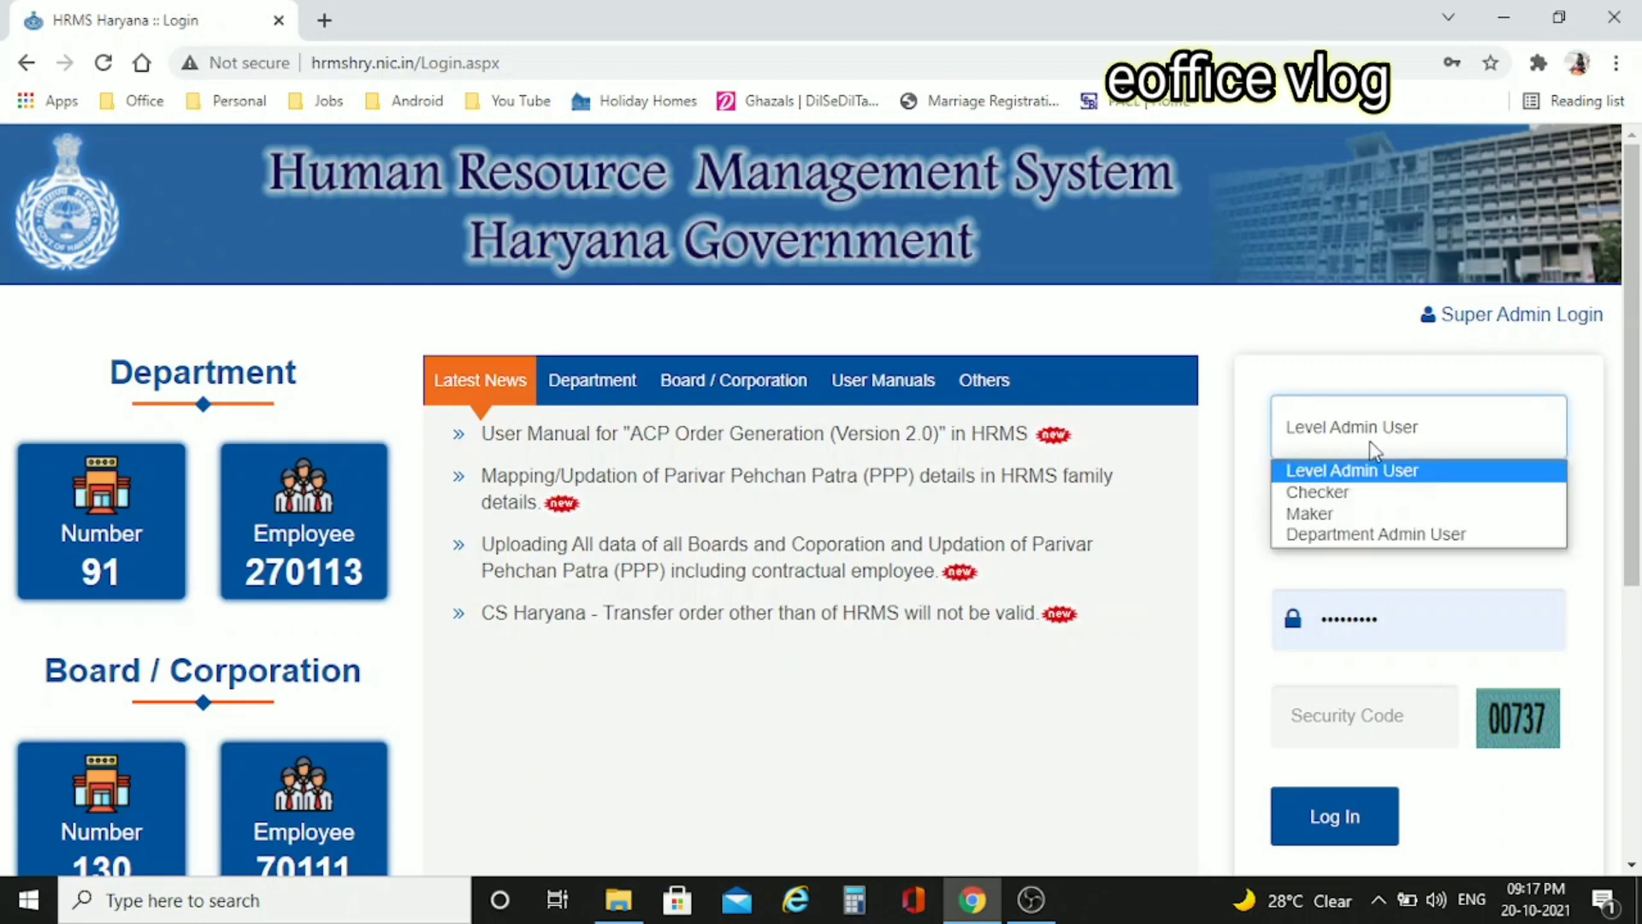
click(1308, 493)
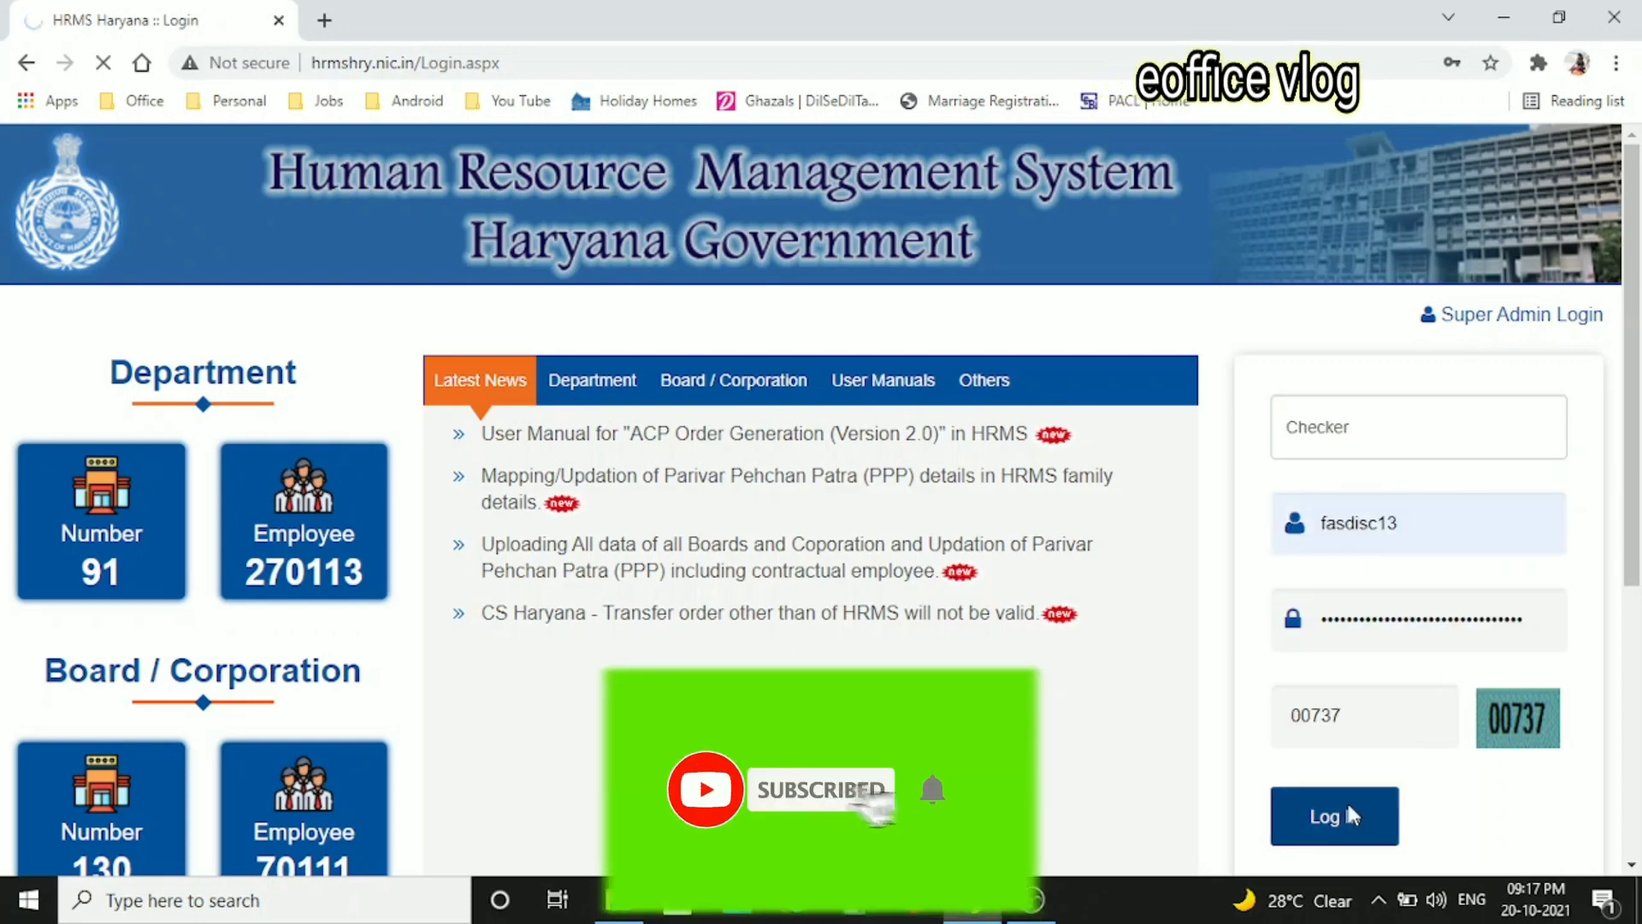
click(1346, 799)
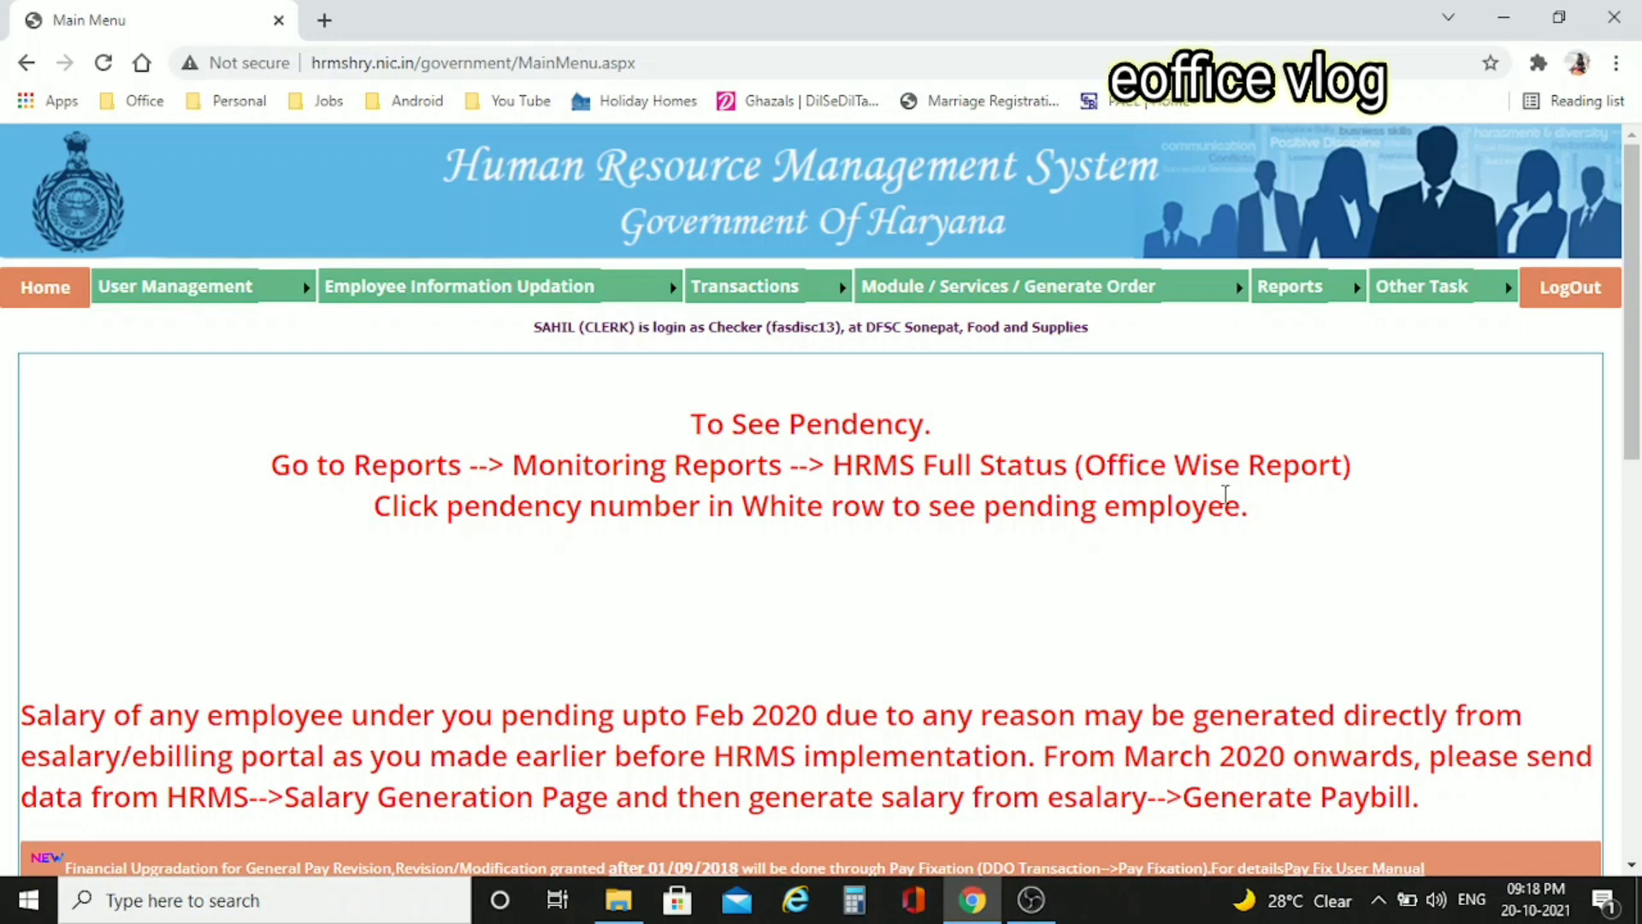
- Open Validate Employee Service Book and search the Auditor -- C -- (Group C (Field)) designation for service books with status Pending at checker
mouse_move(1024, 301)
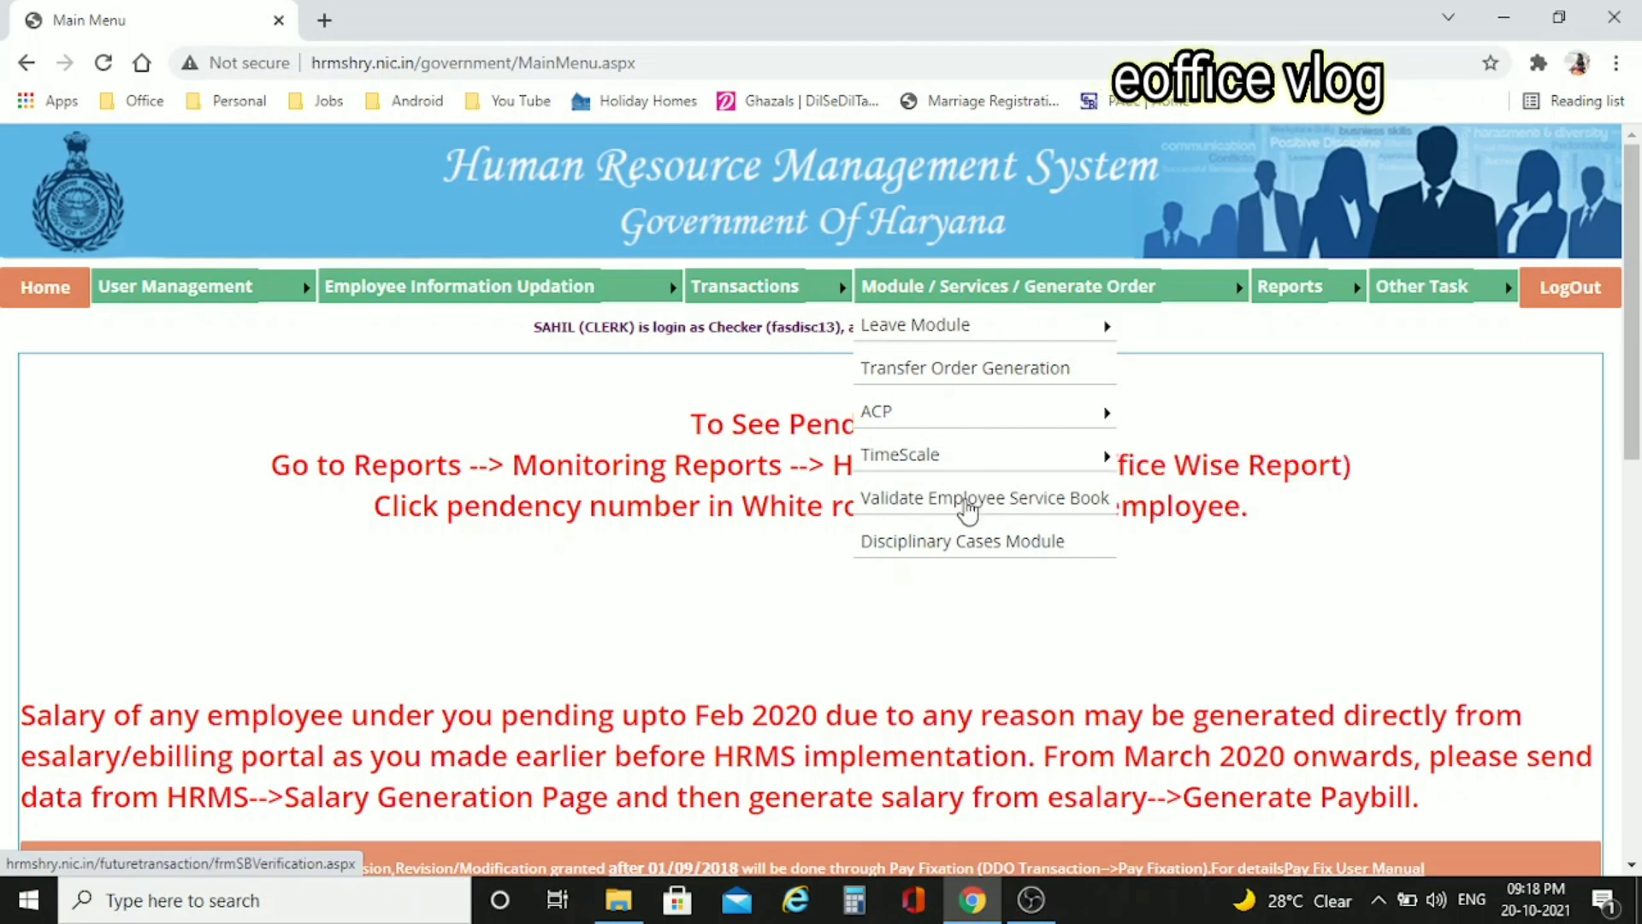
click(969, 505)
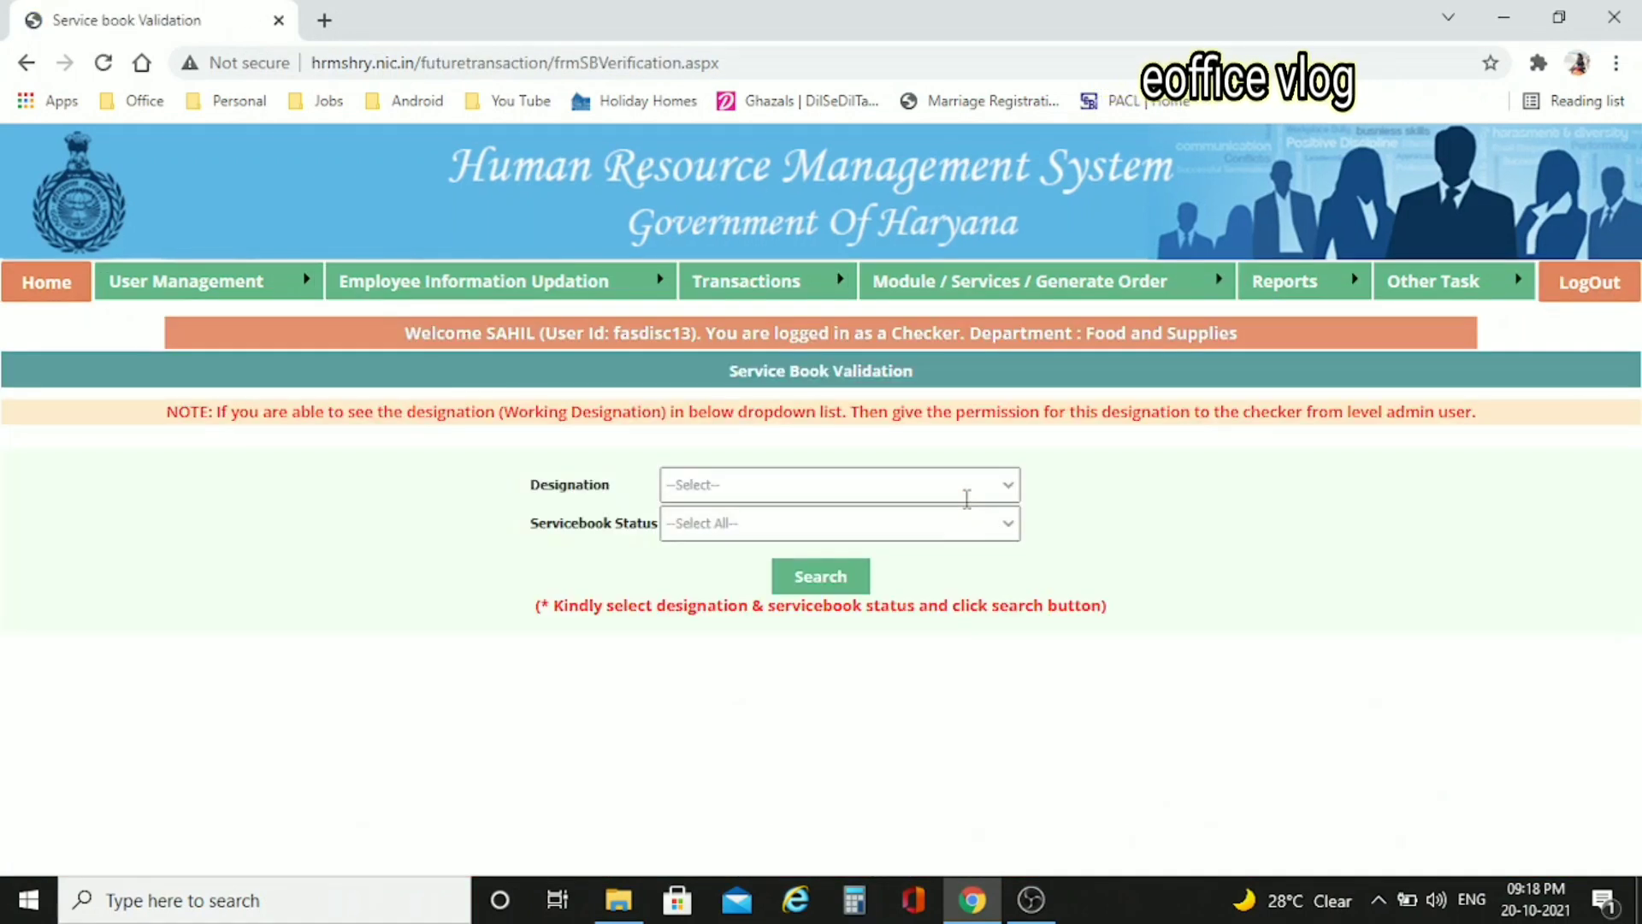
click(940, 494)
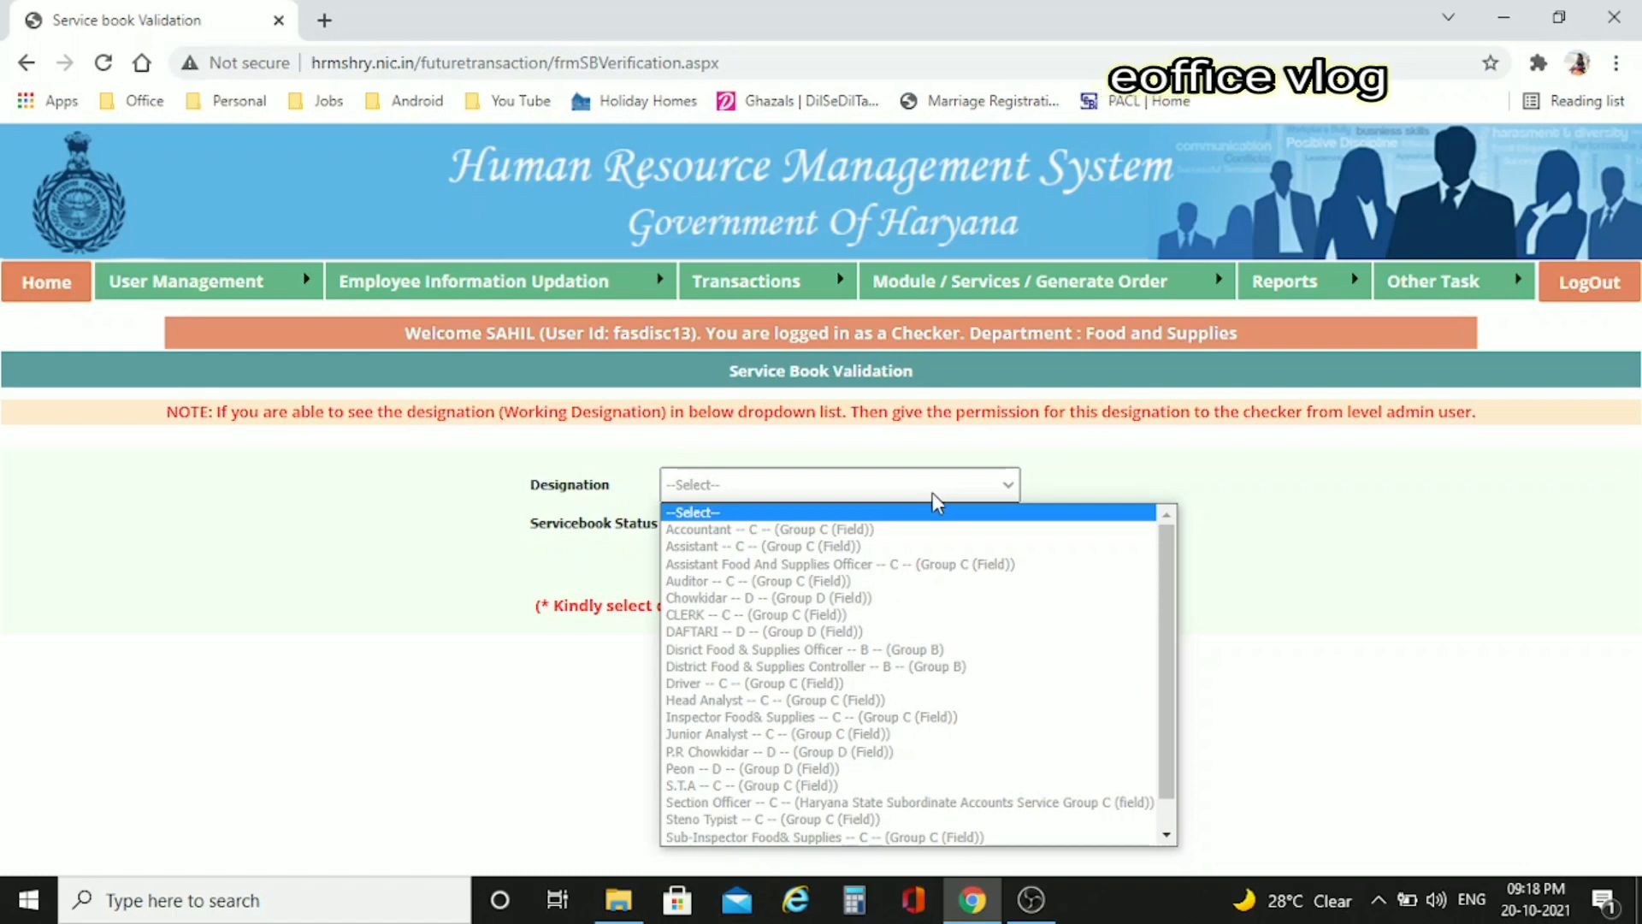
click(782, 582)
click(871, 537)
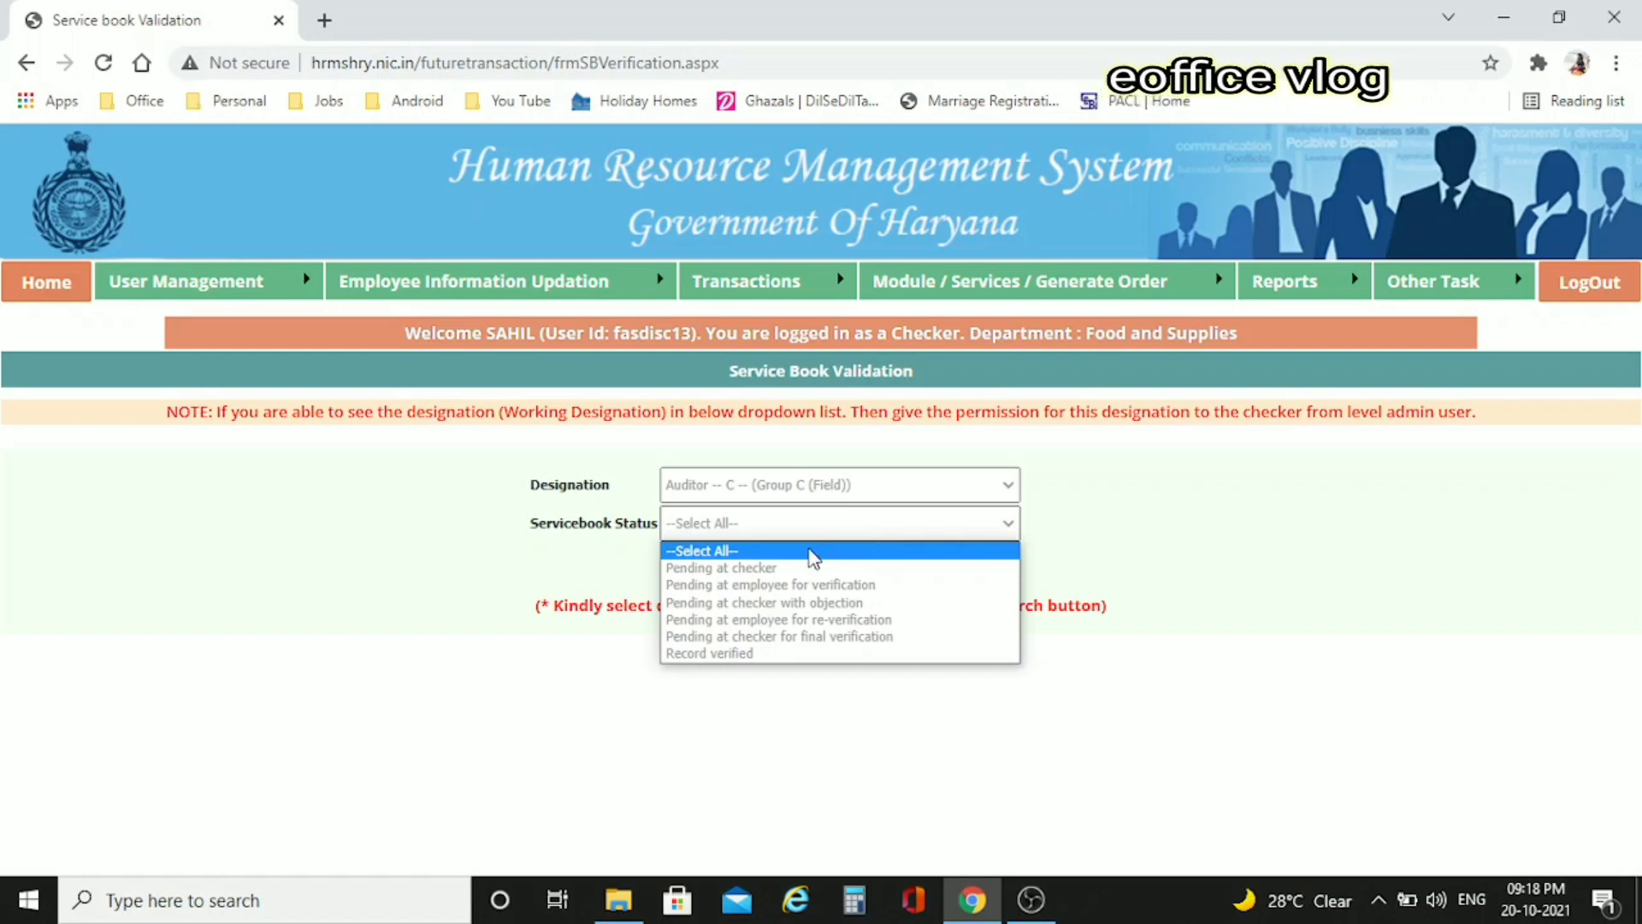
click(783, 569)
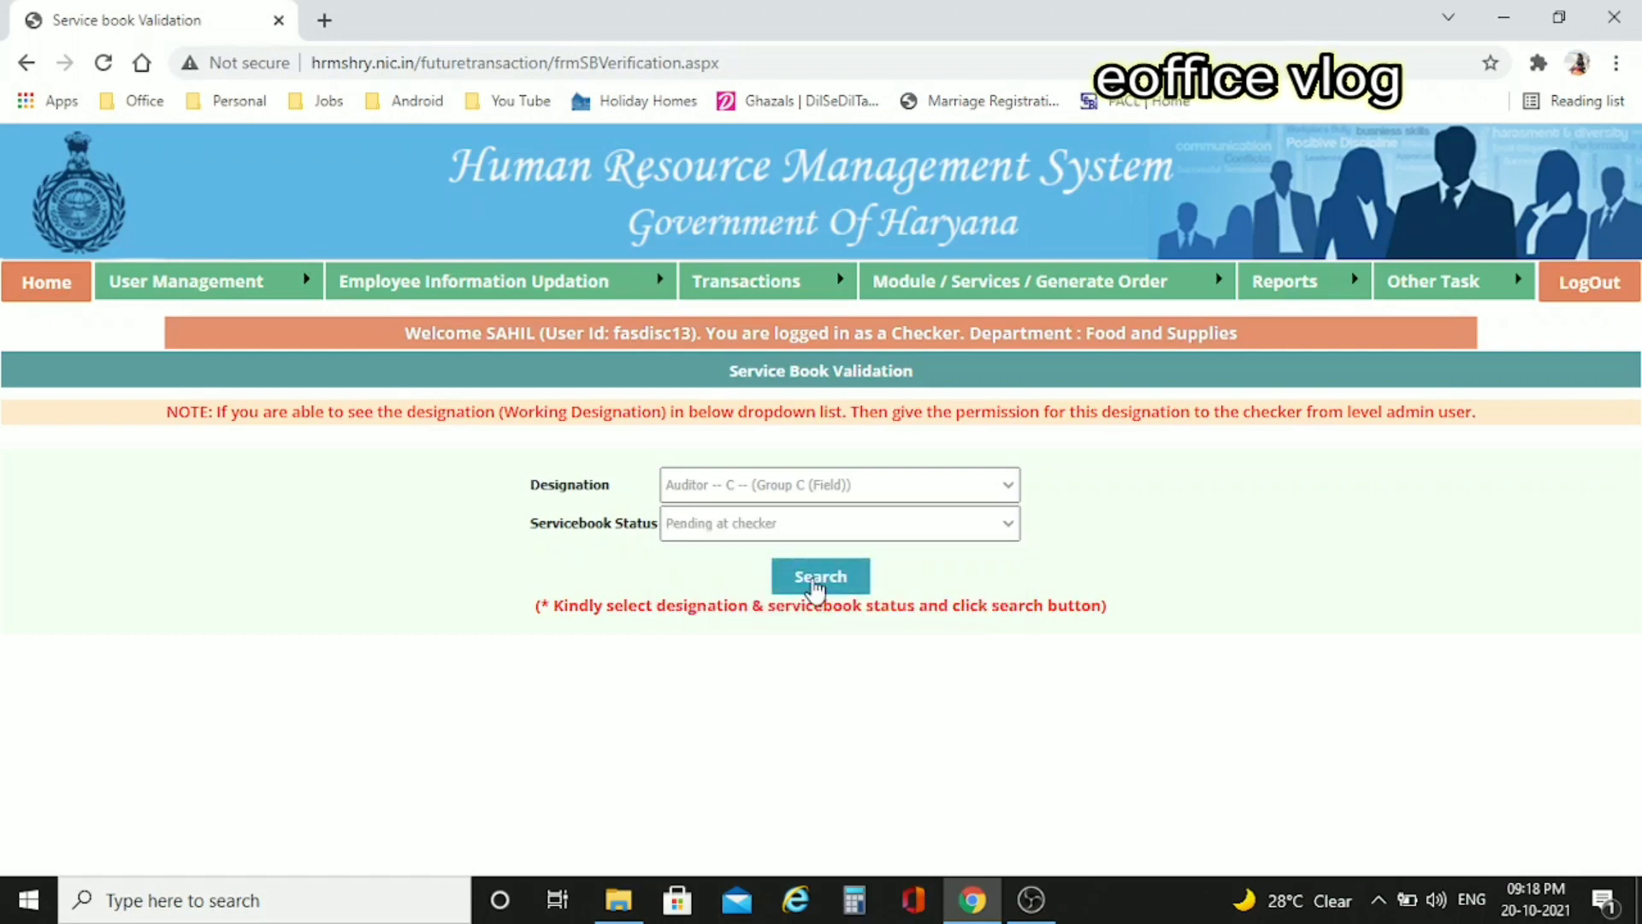
click(814, 580)
scroll(1033, 604, down, 2)
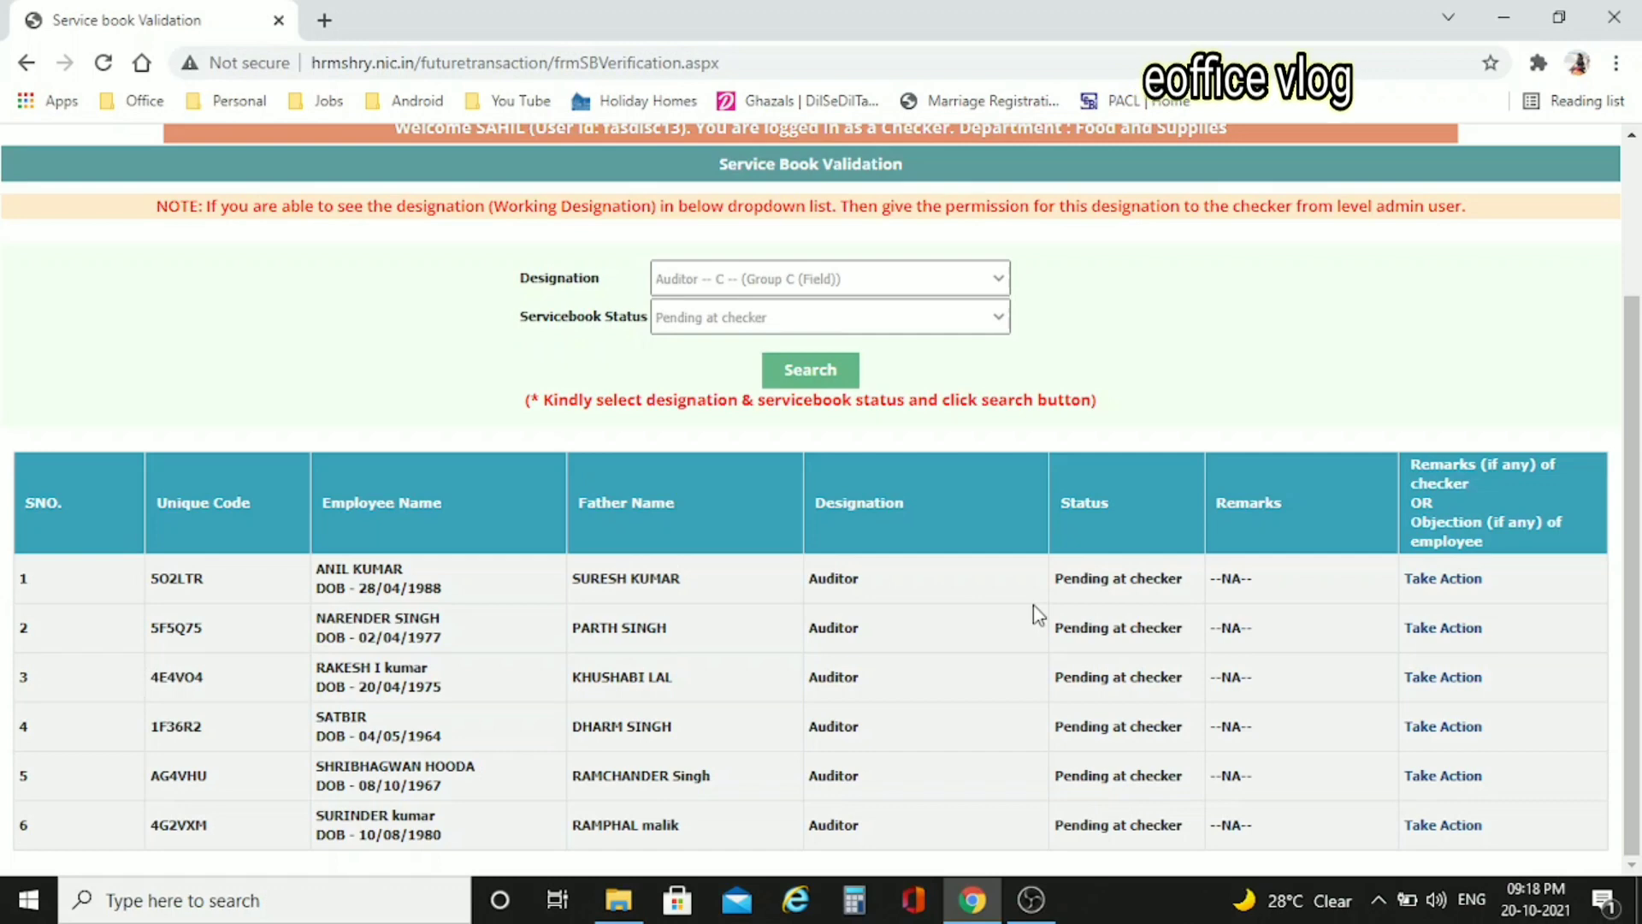
- Search the Auditor service books with the status Pending at employee for verification
click(882, 323)
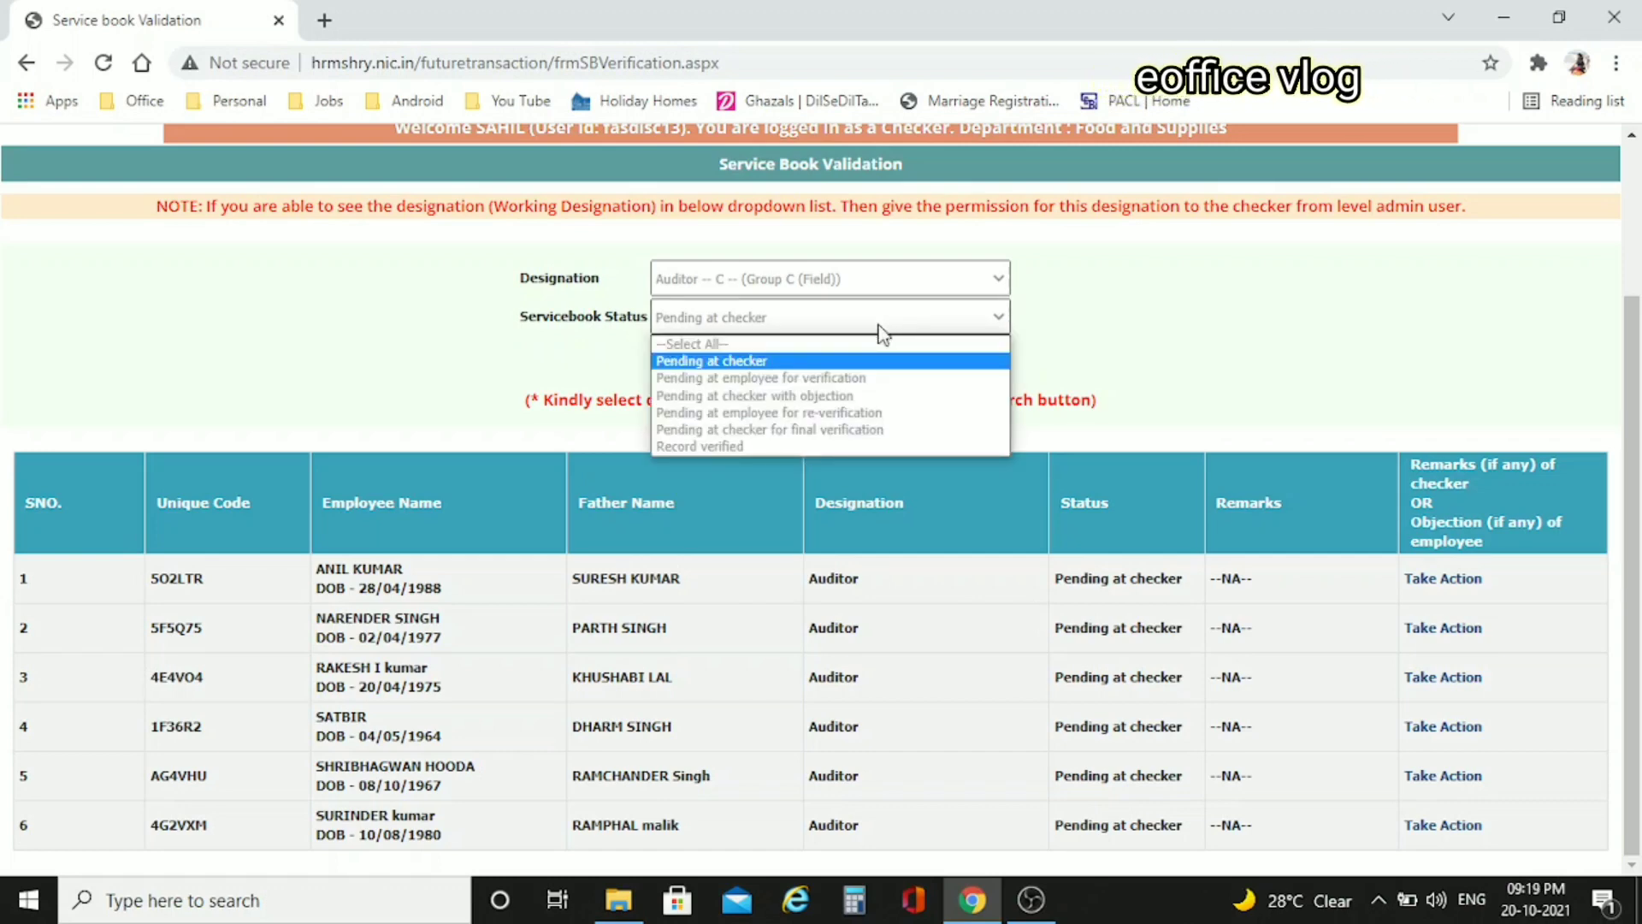
click(828, 382)
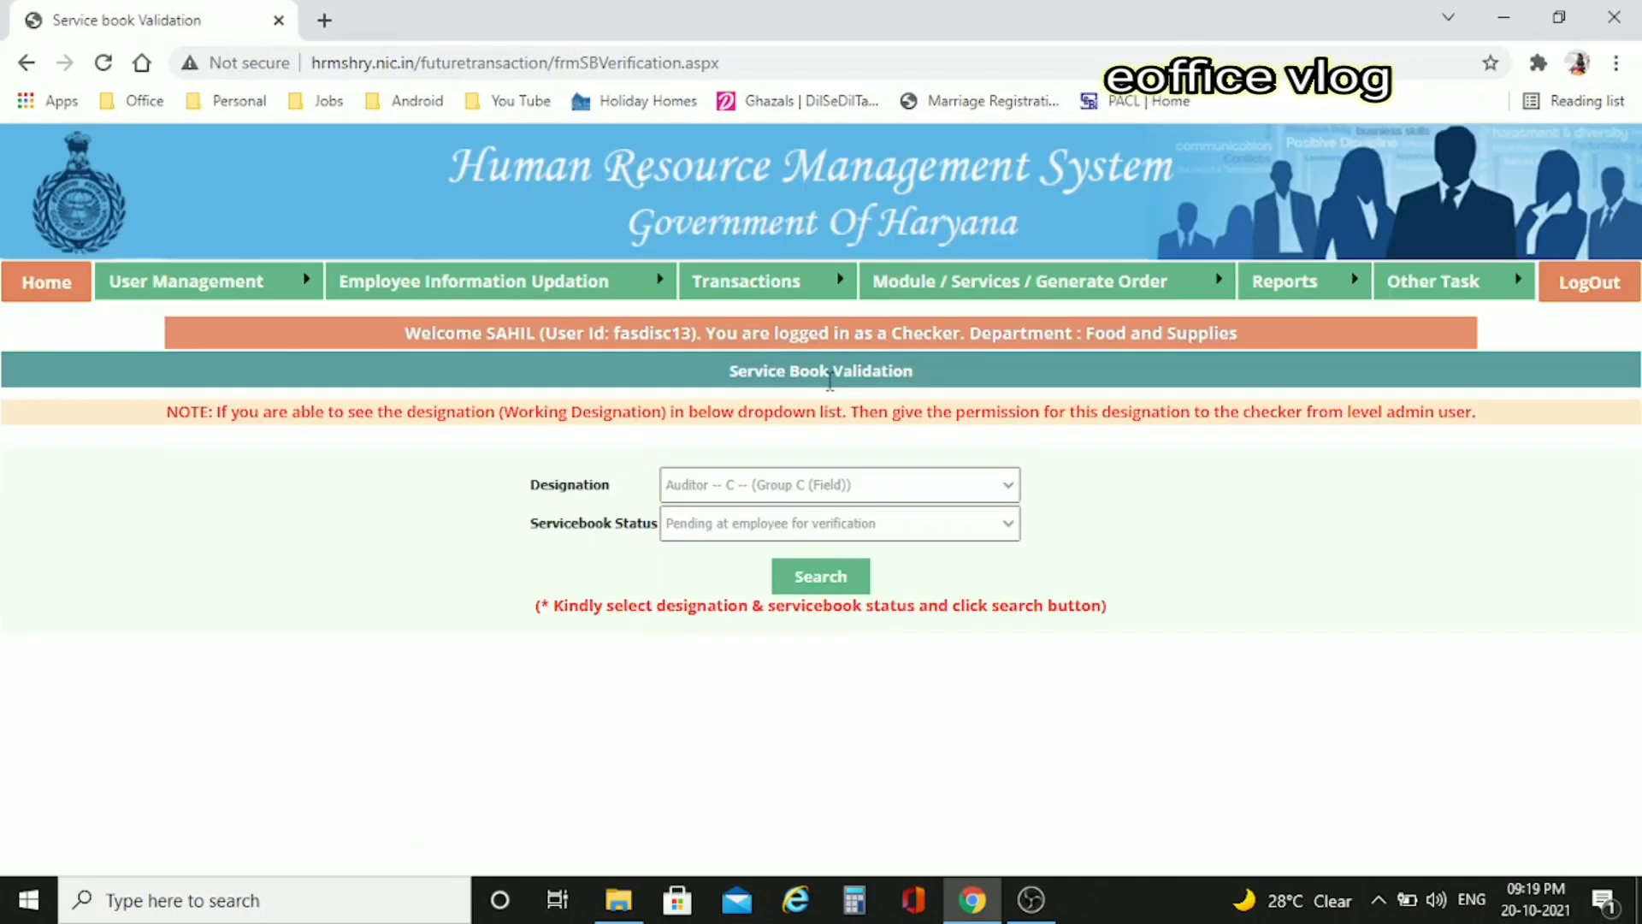
click(837, 586)
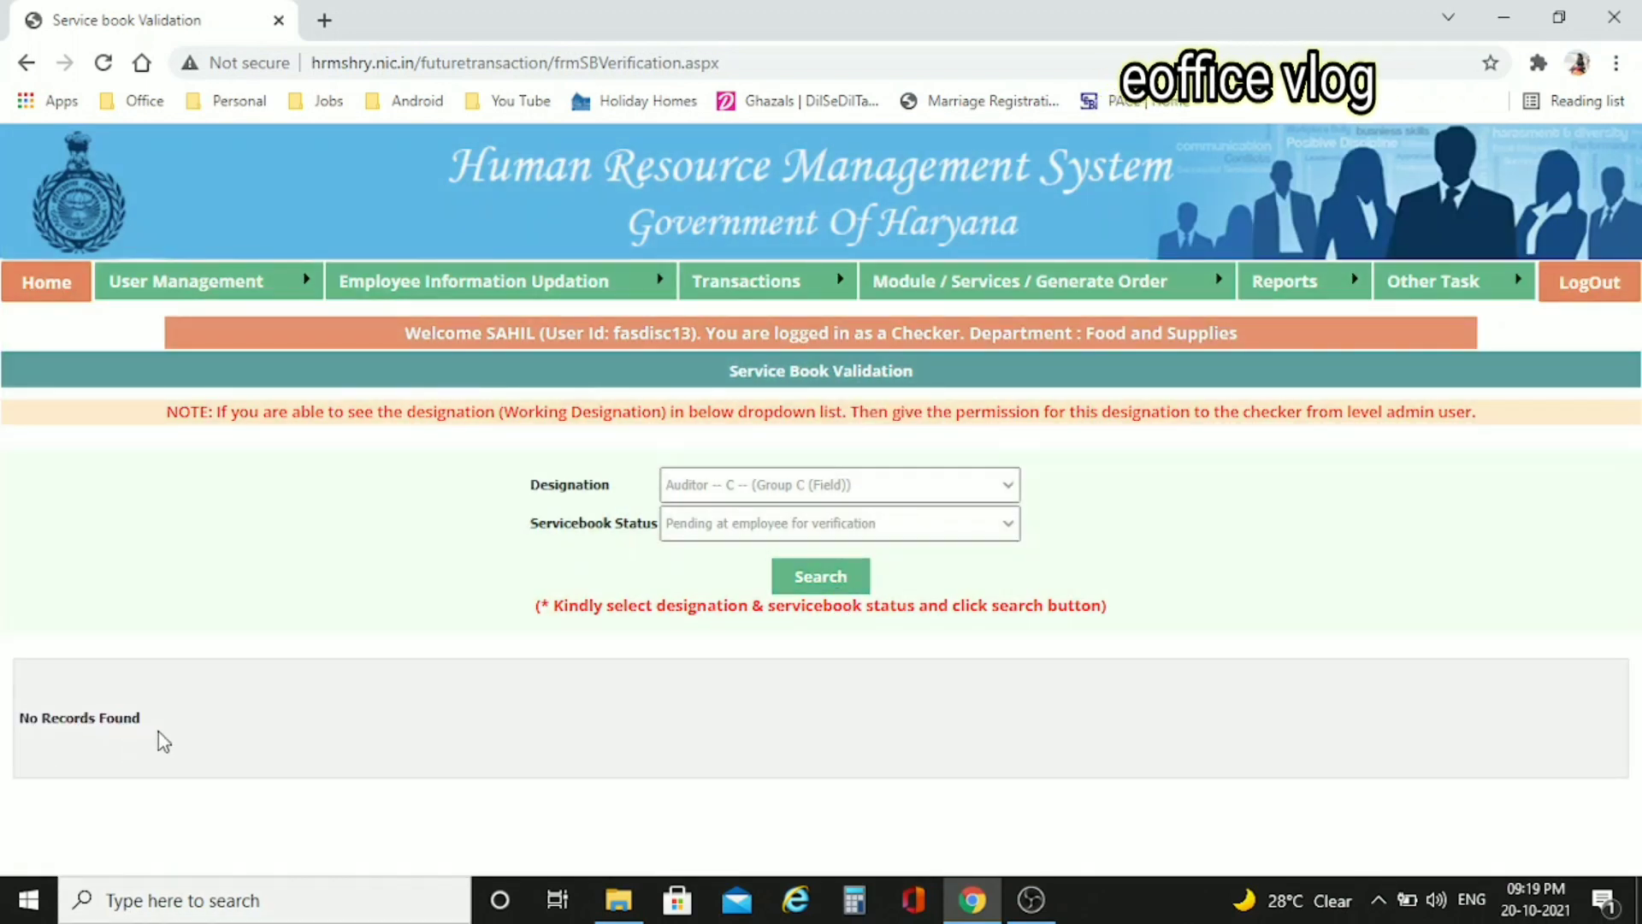
drag(137, 718, 18, 718)
click(18, 718)
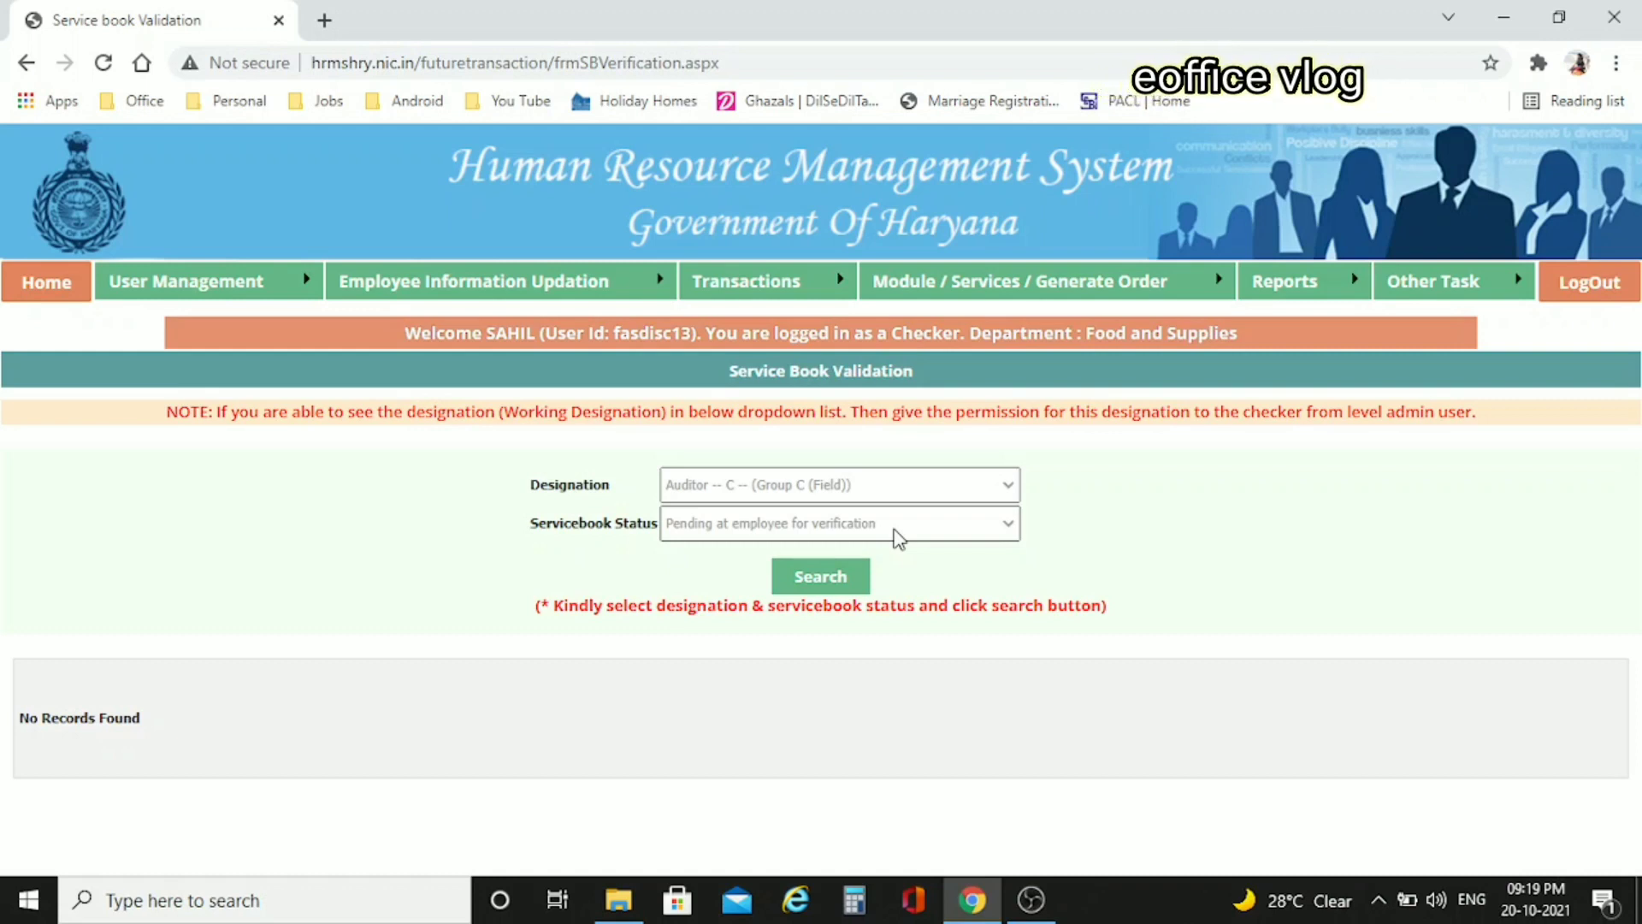
- Set the service book status back to Pending at checker, search, and open the first listed employee's service book for action
click(898, 537)
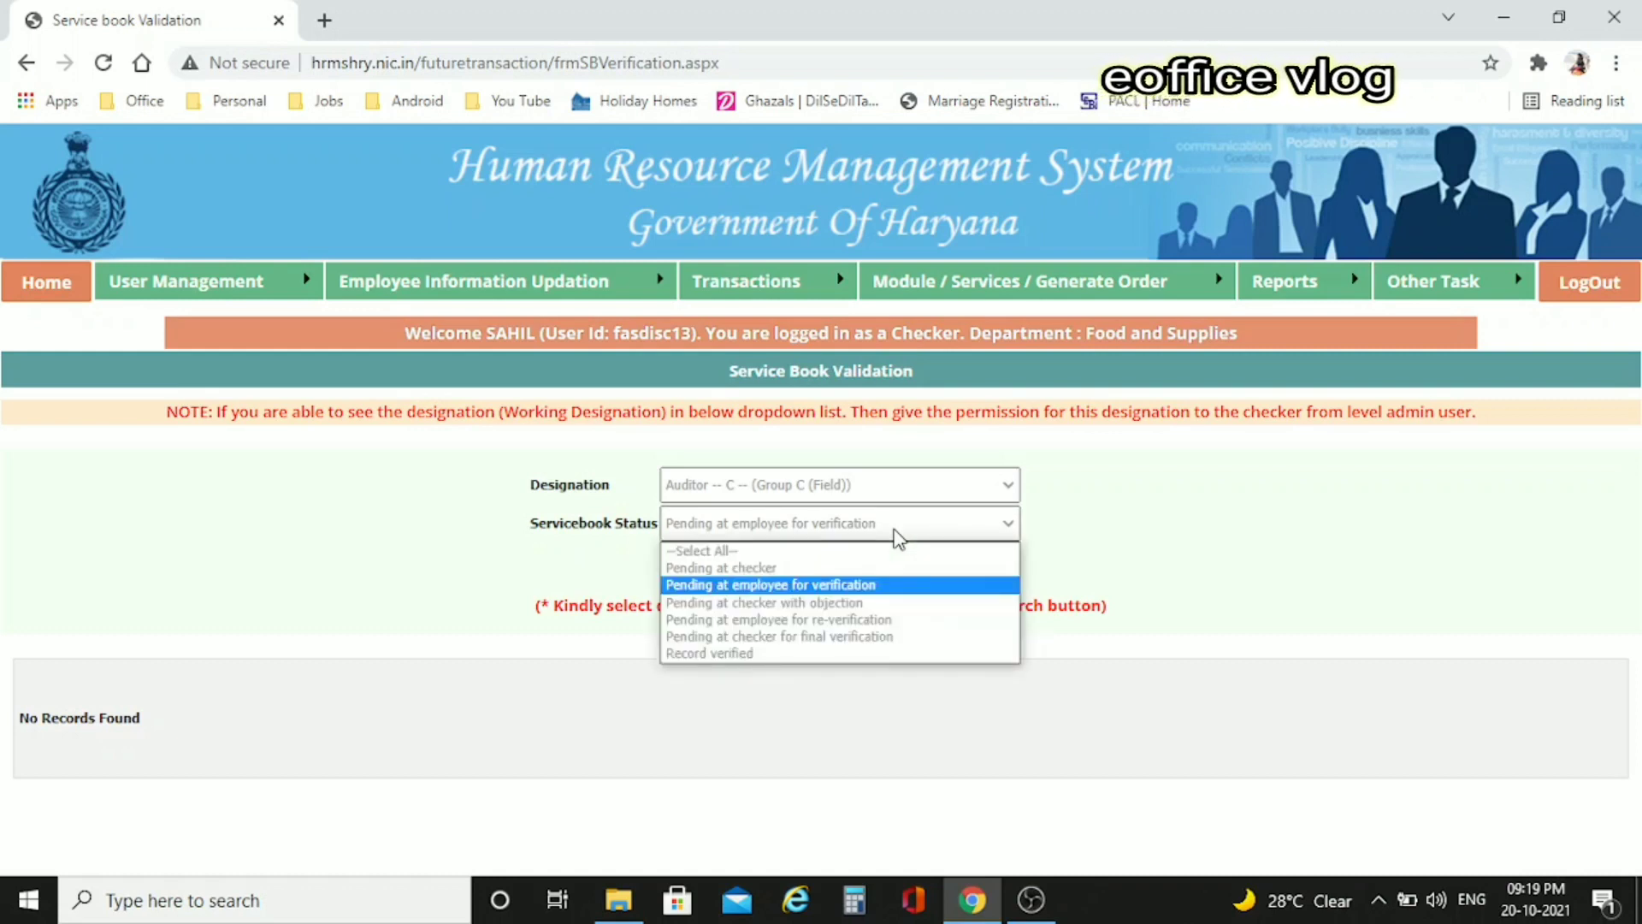
click(737, 582)
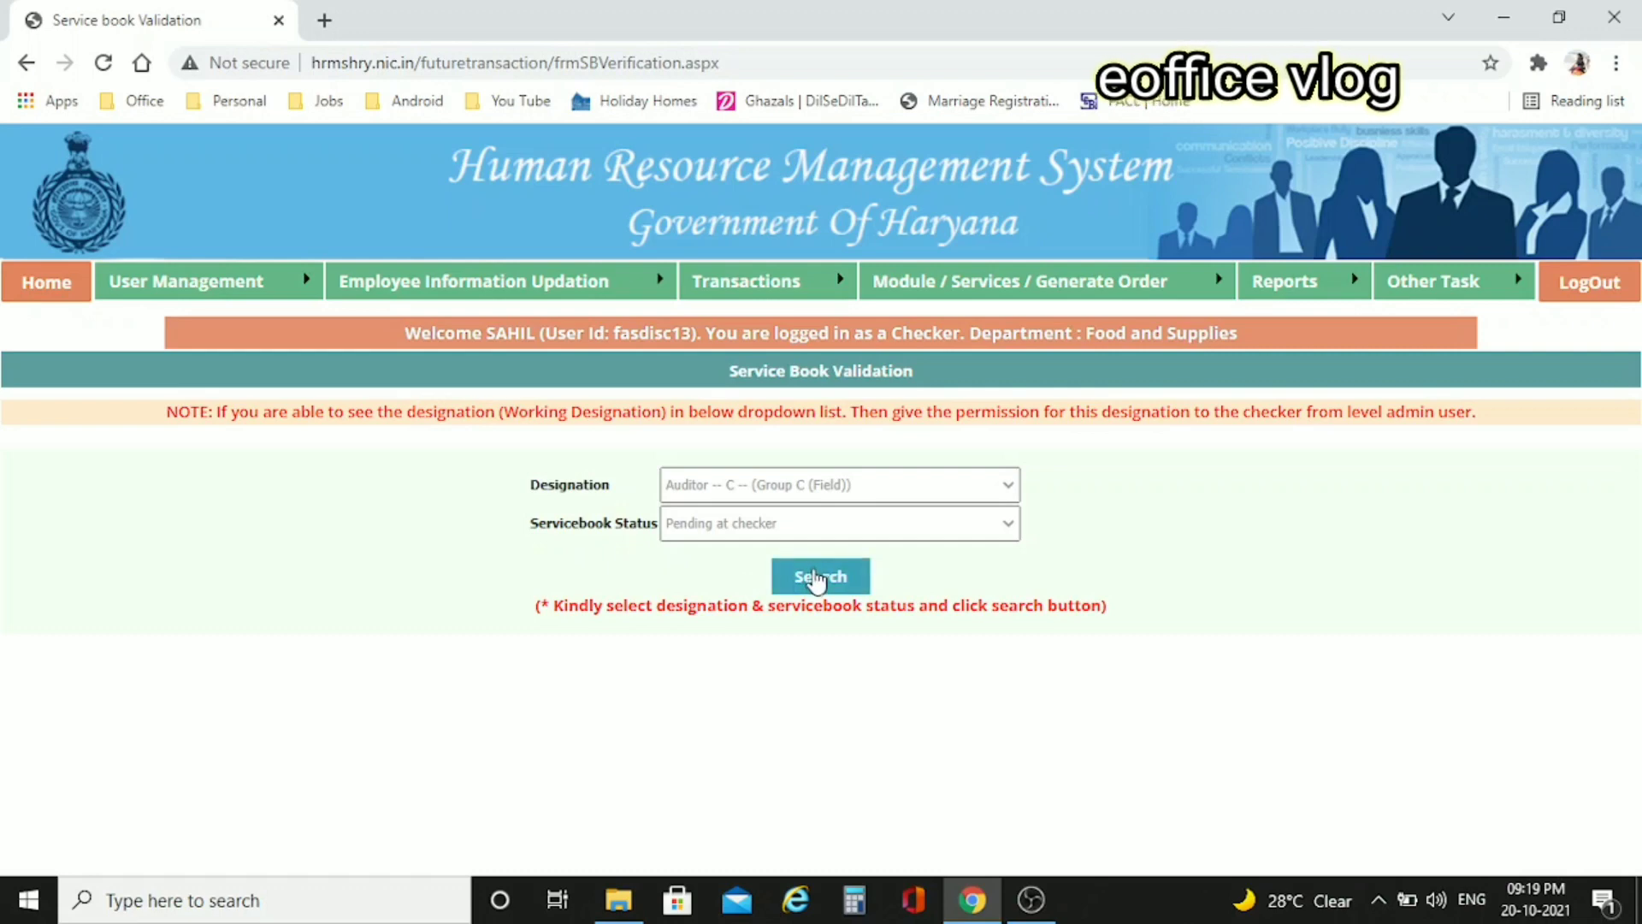
click(817, 578)
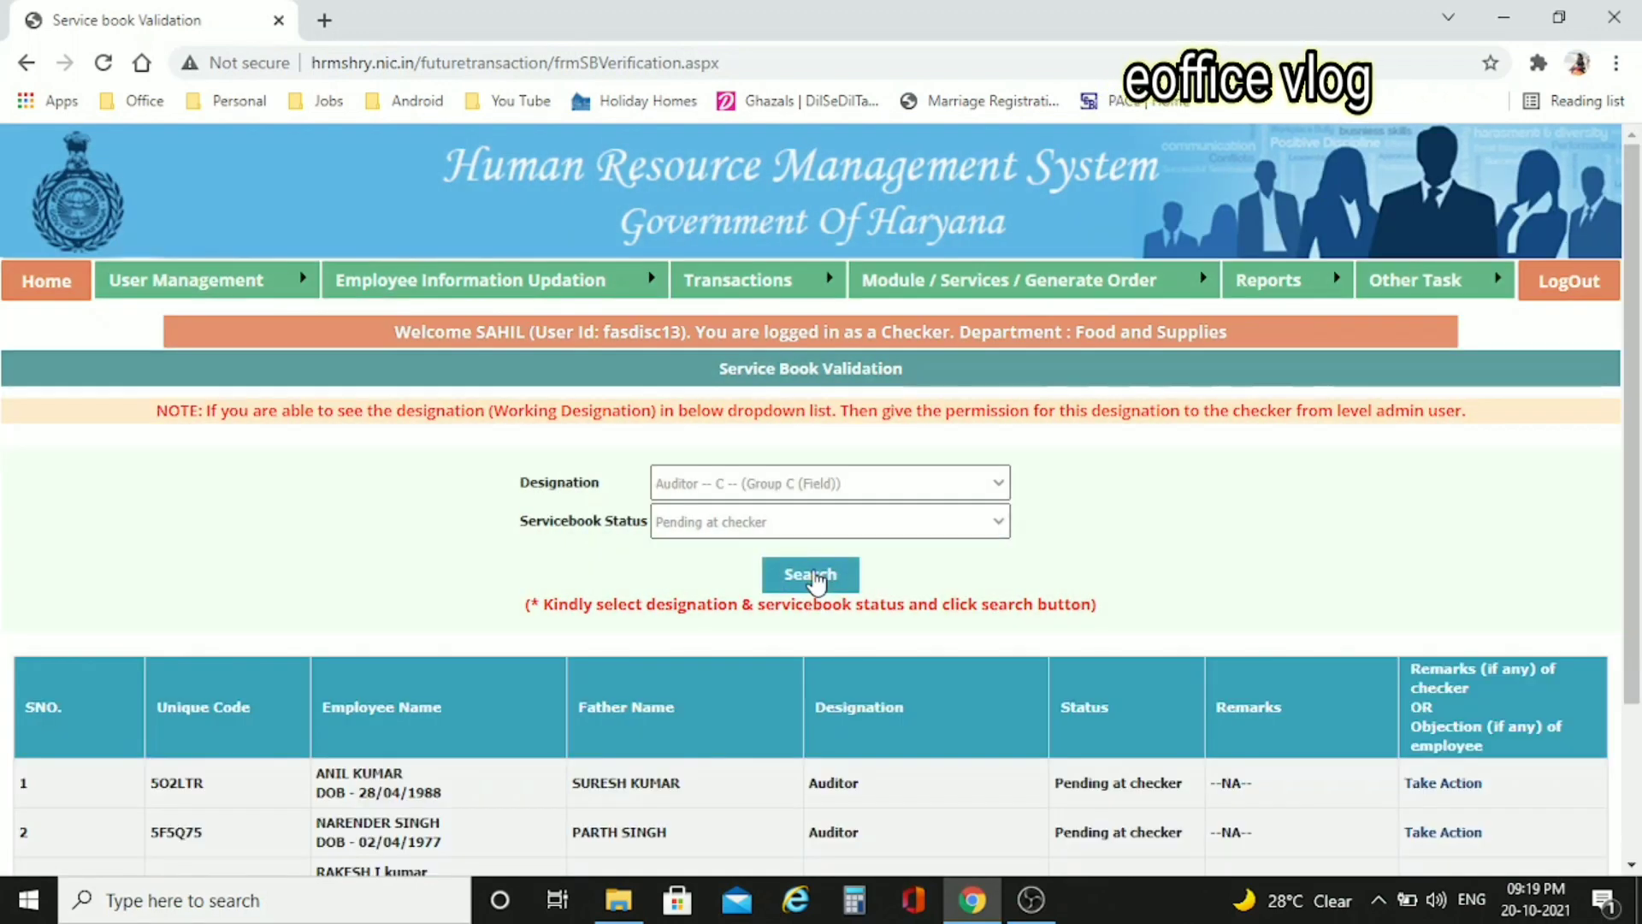
scroll(989, 650, down, 2)
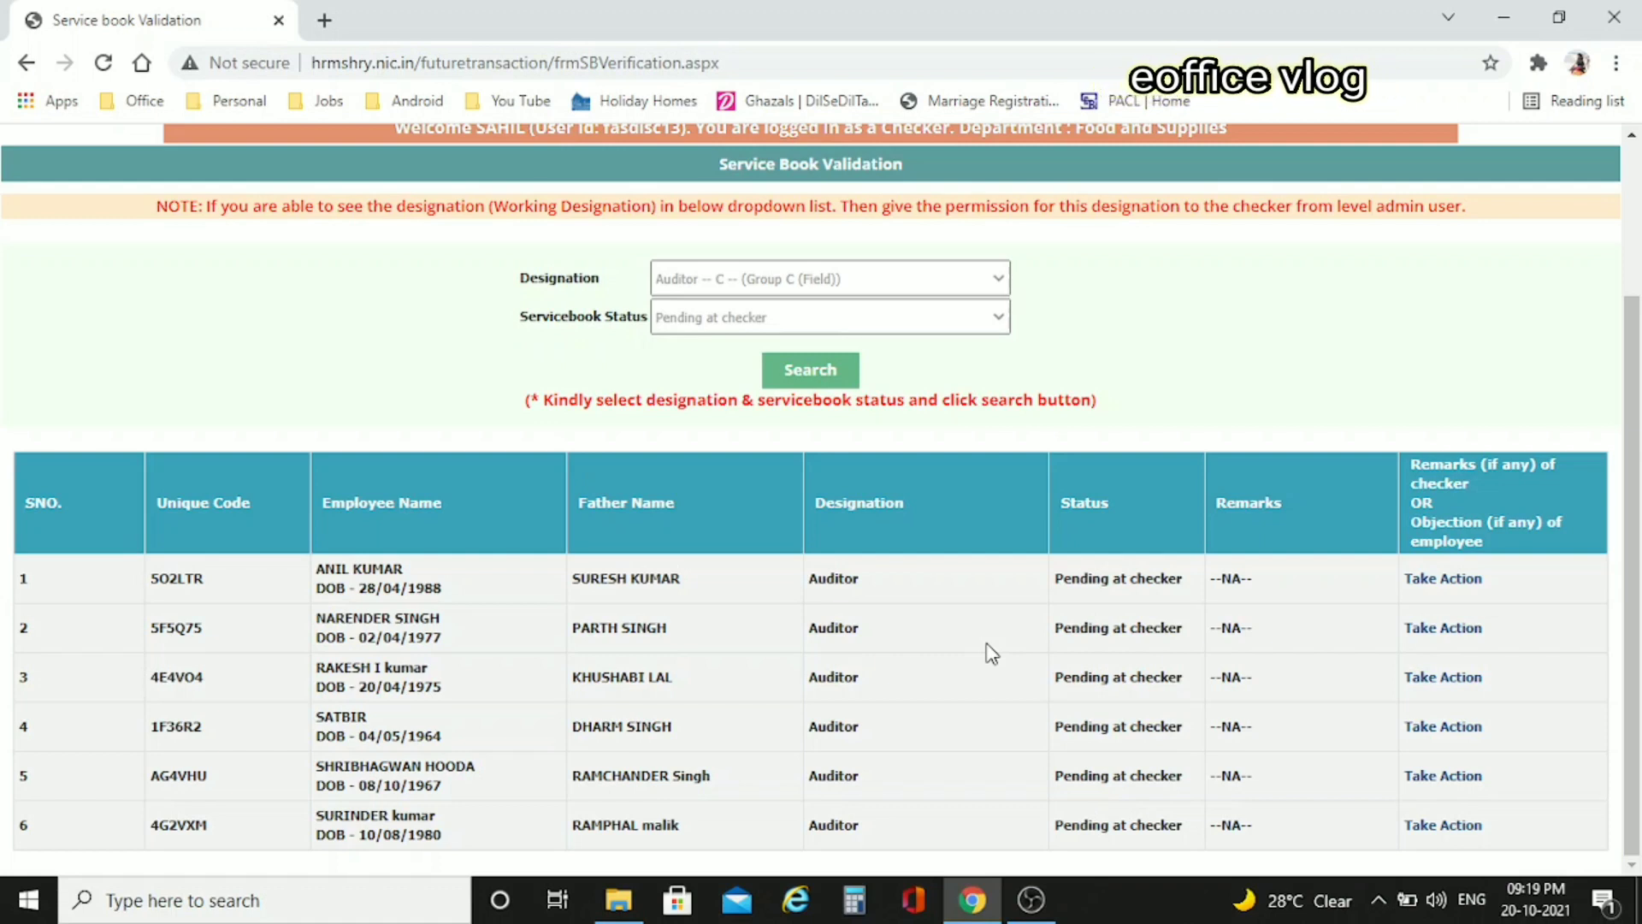
click(1454, 582)
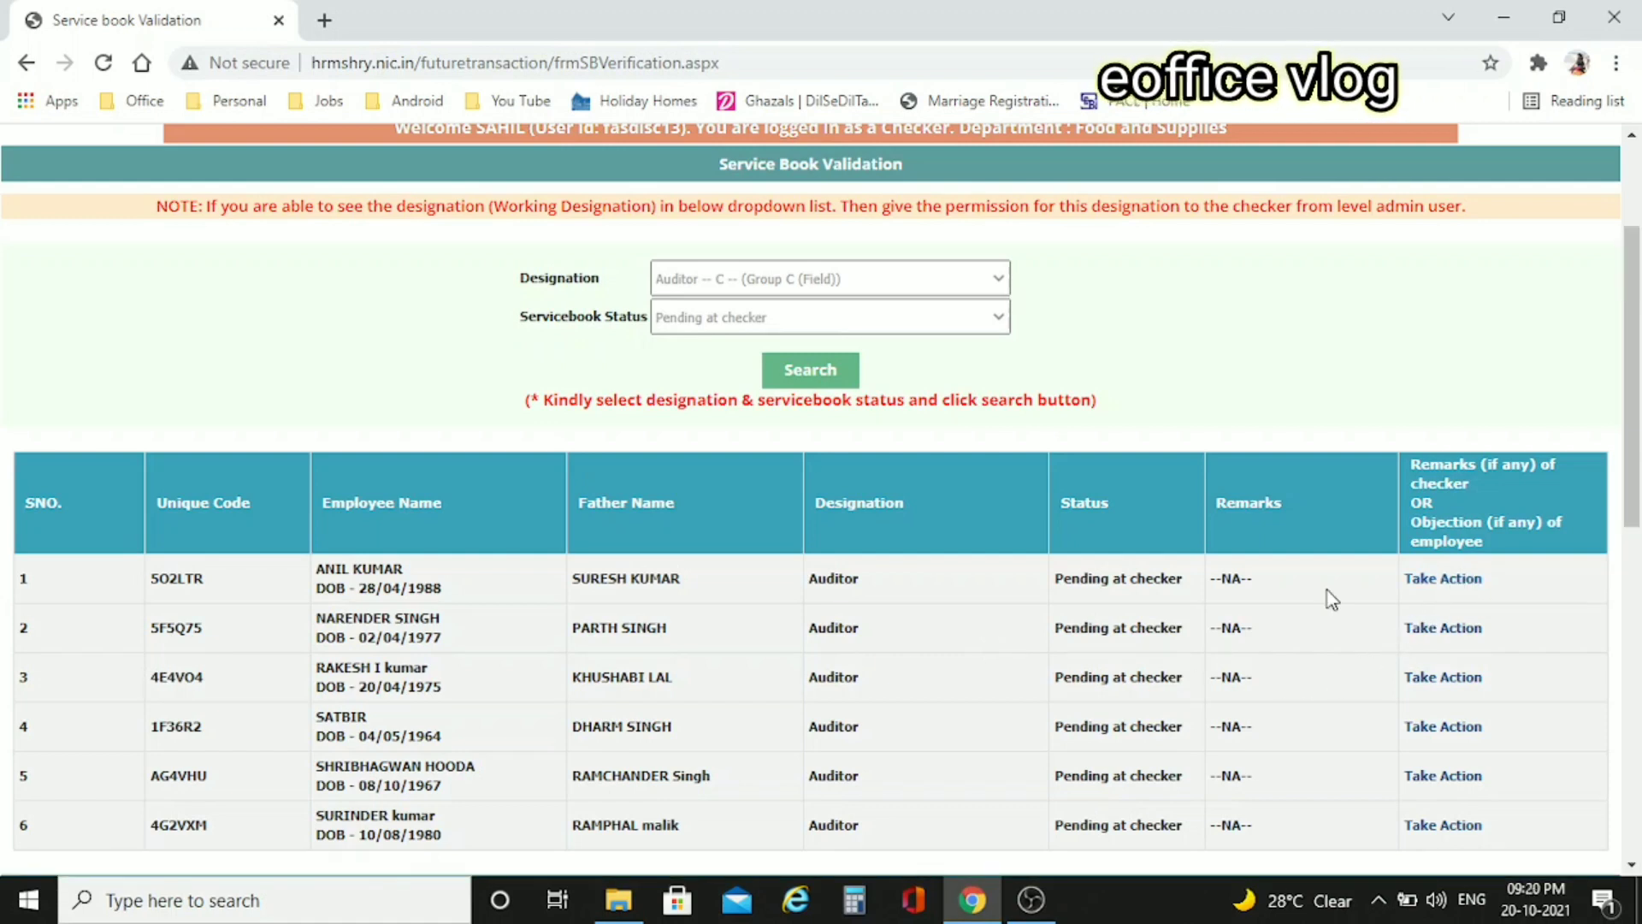
- Examine the opened service book's personal, first appointment and present posting details
scroll(1332, 599, down, 4)
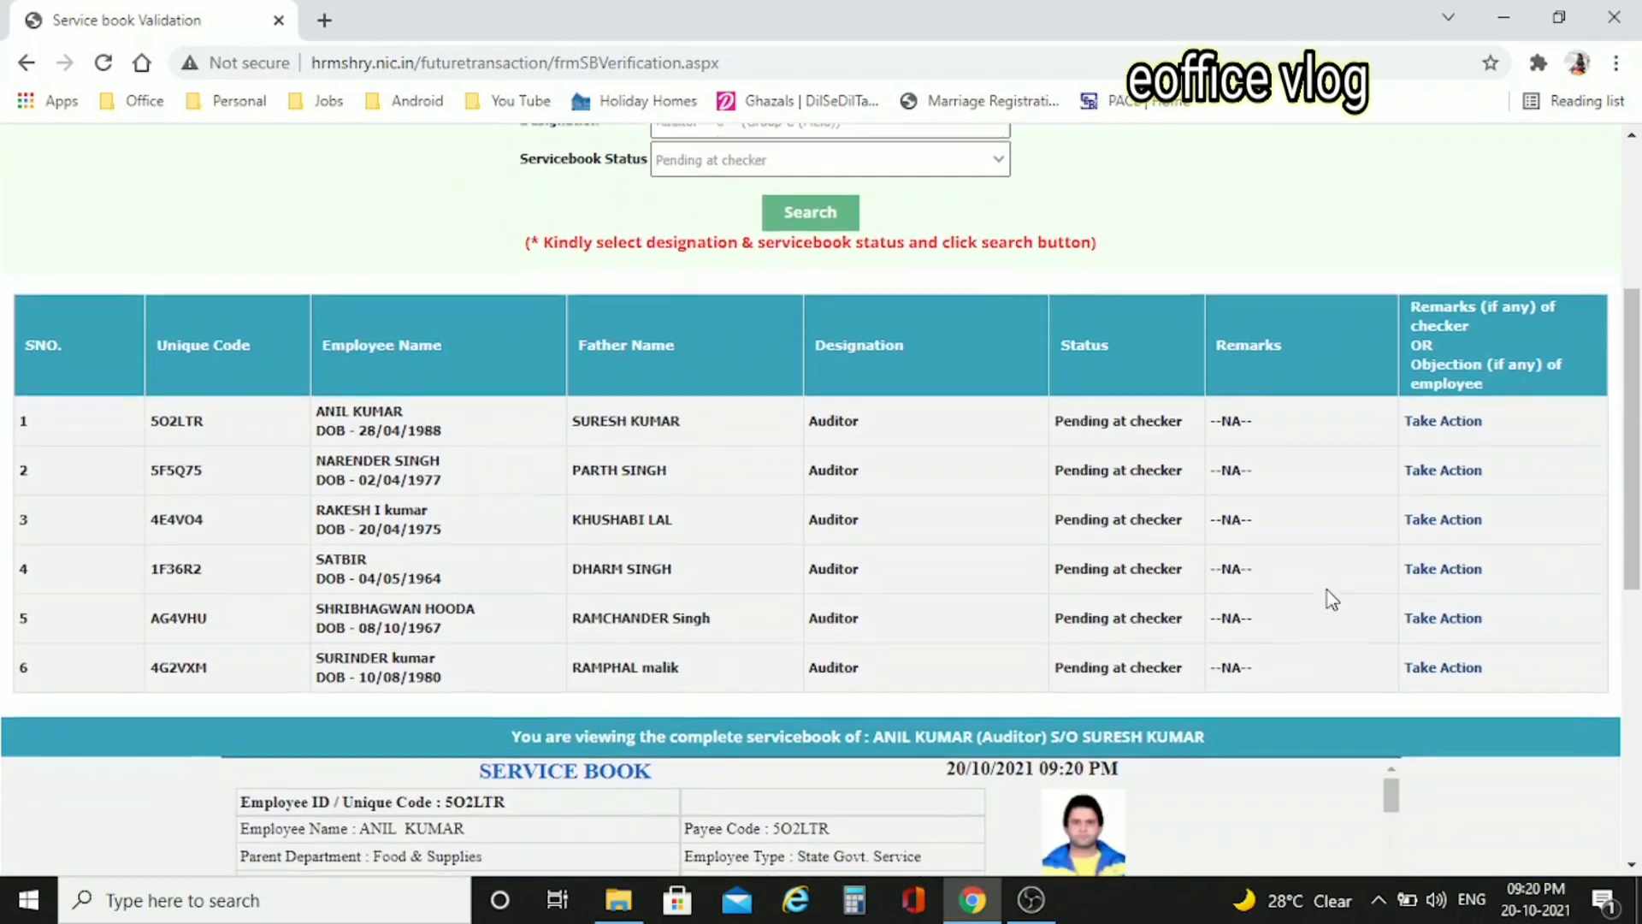
scroll(1332, 599, down, 1)
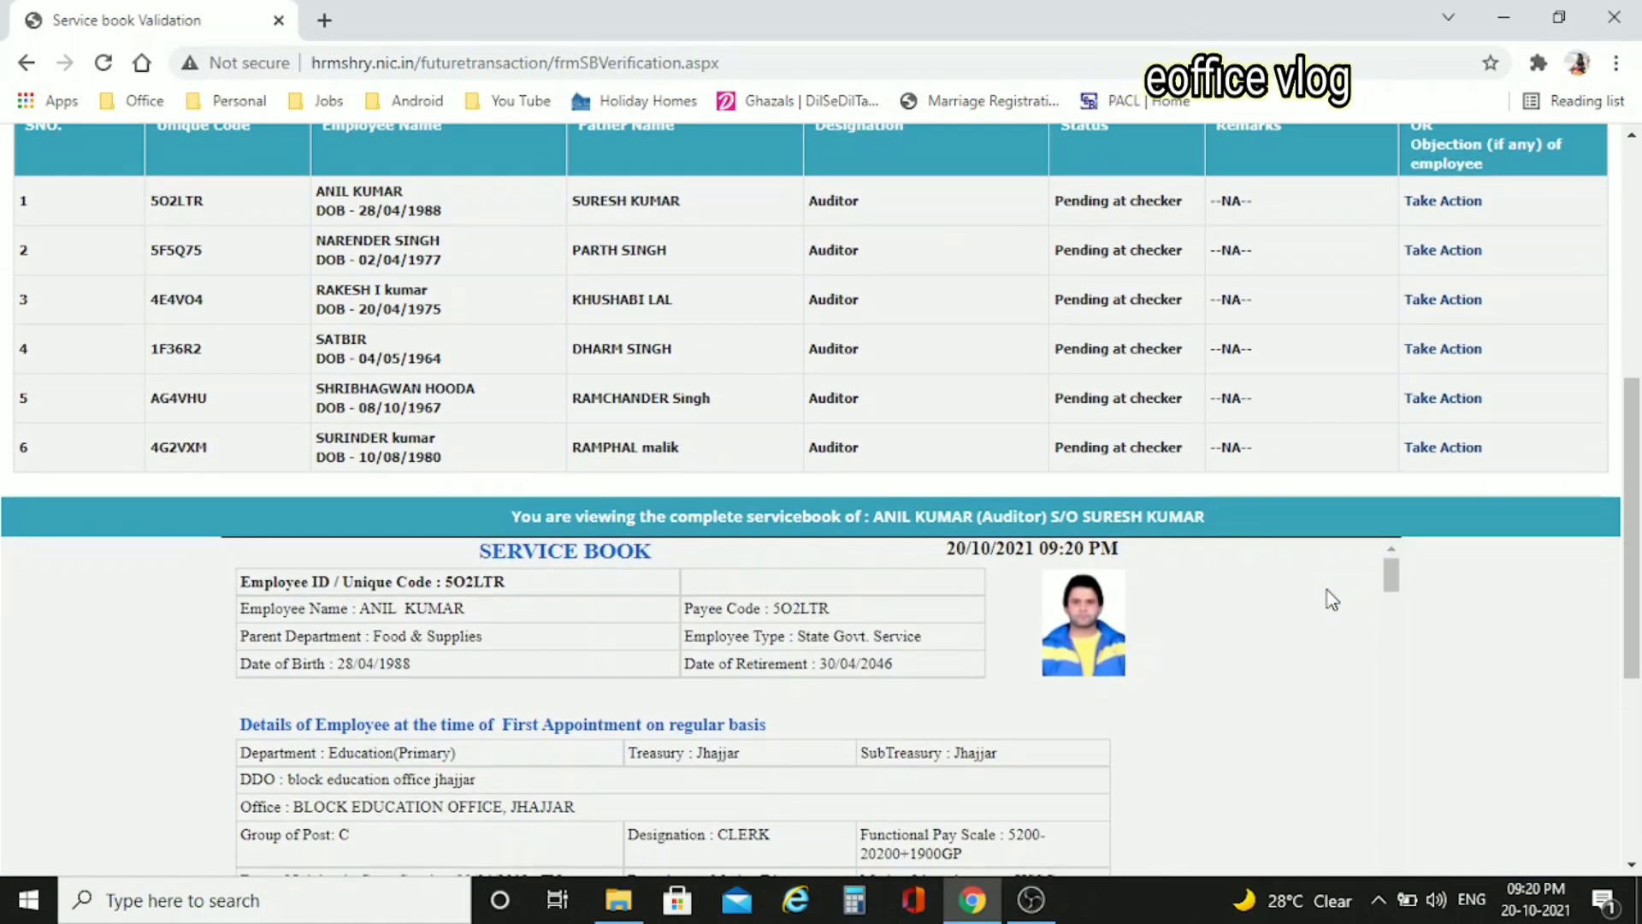
scroll(1331, 599, down, 1)
scroll(1332, 599, up, 1)
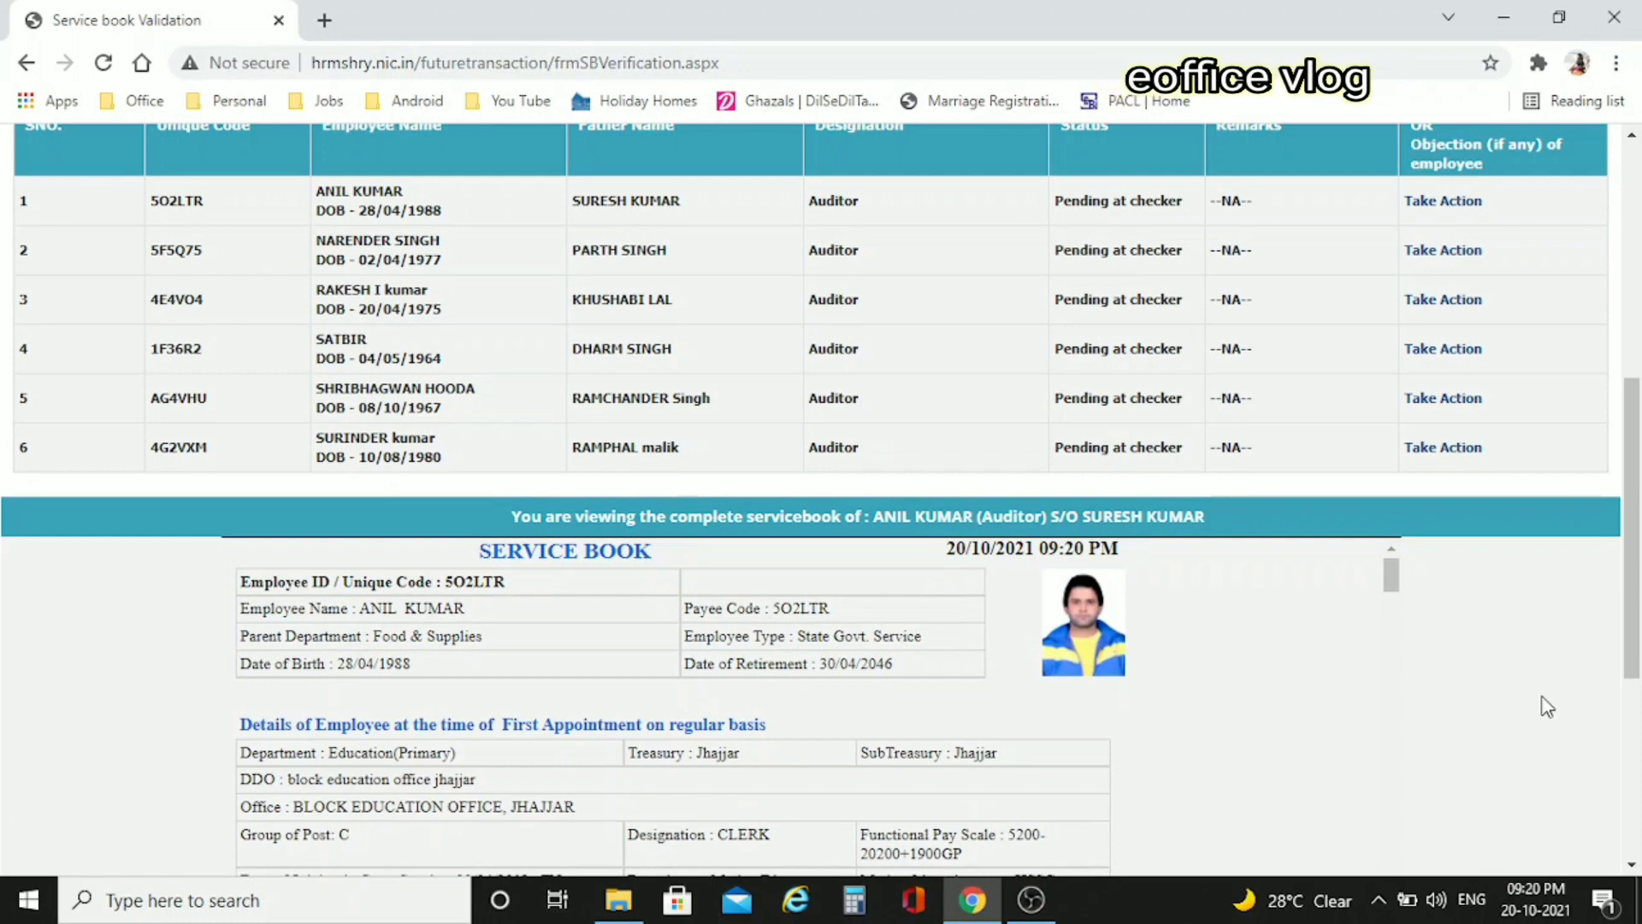
scroll(1546, 706, down, 3)
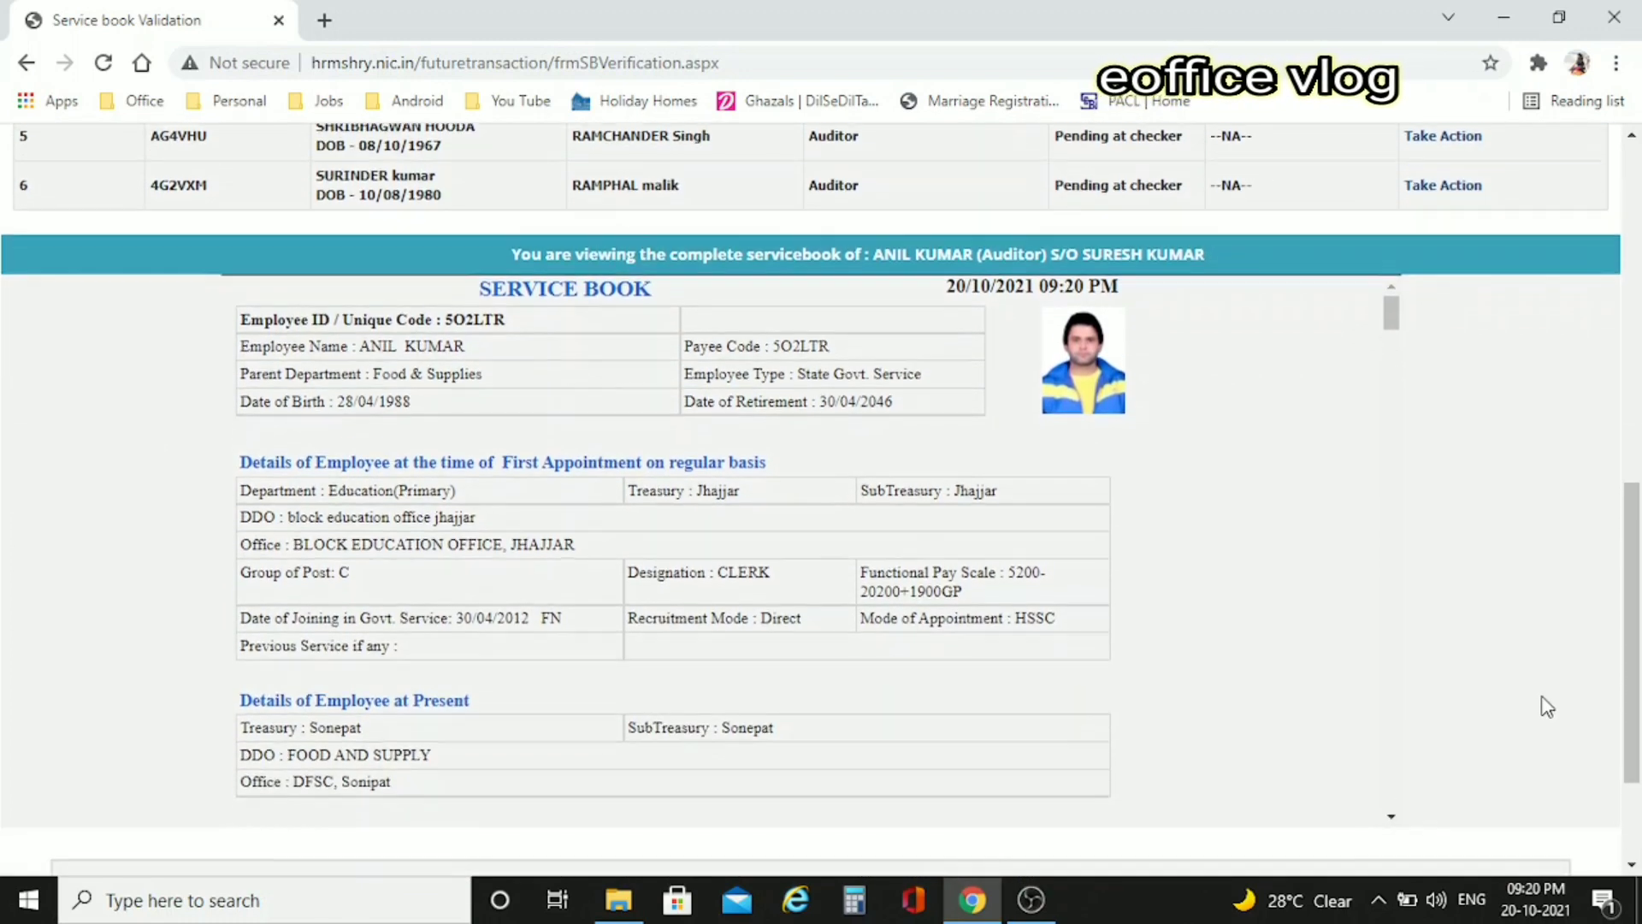
scroll(1547, 707, down, 2)
scroll(1363, 599, up, 5)
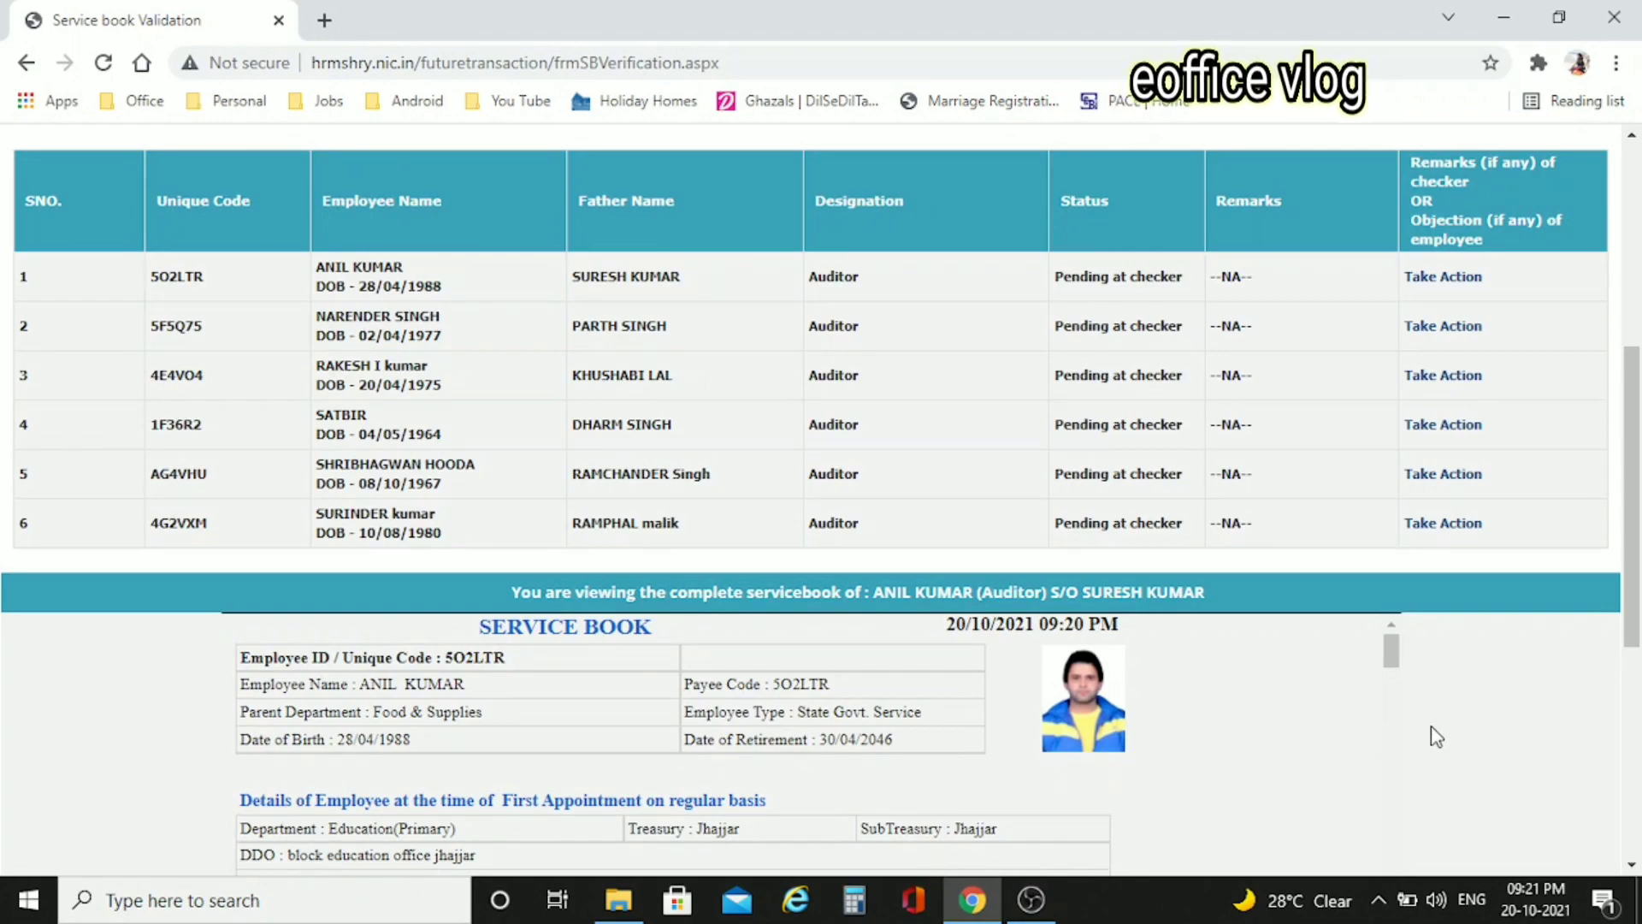
scroll(1436, 738, down, 2)
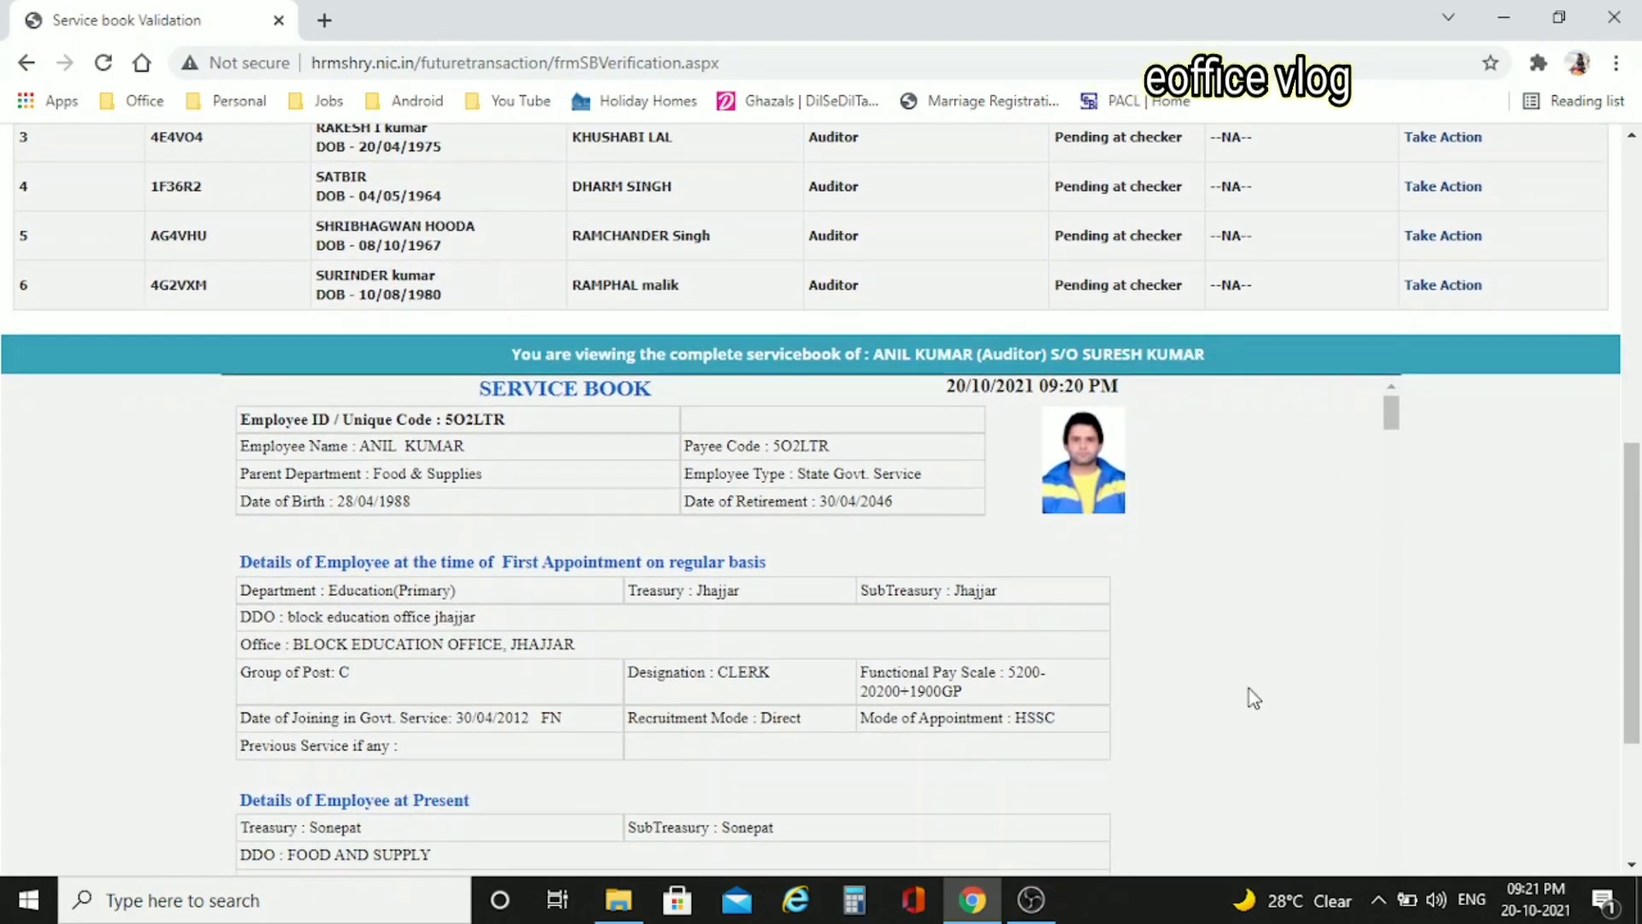
- Enter "Plz check" as the checker's remark below the end of the employee's service book
scroll(1250, 691, down, 15)
scroll(1249, 689, down, 20)
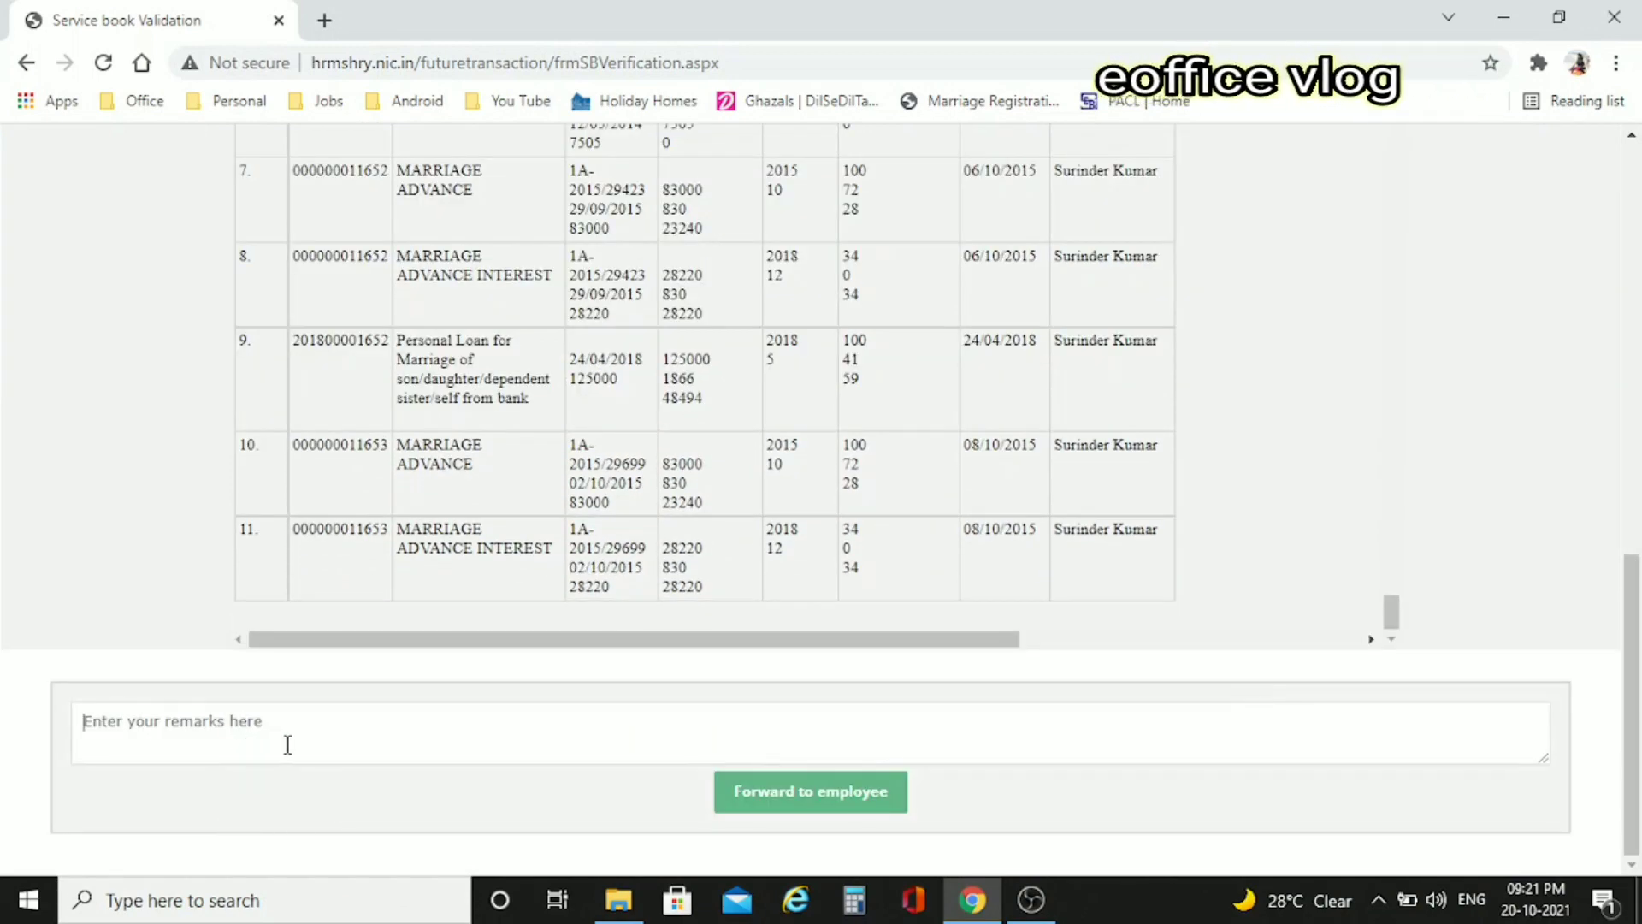
text(Plz )
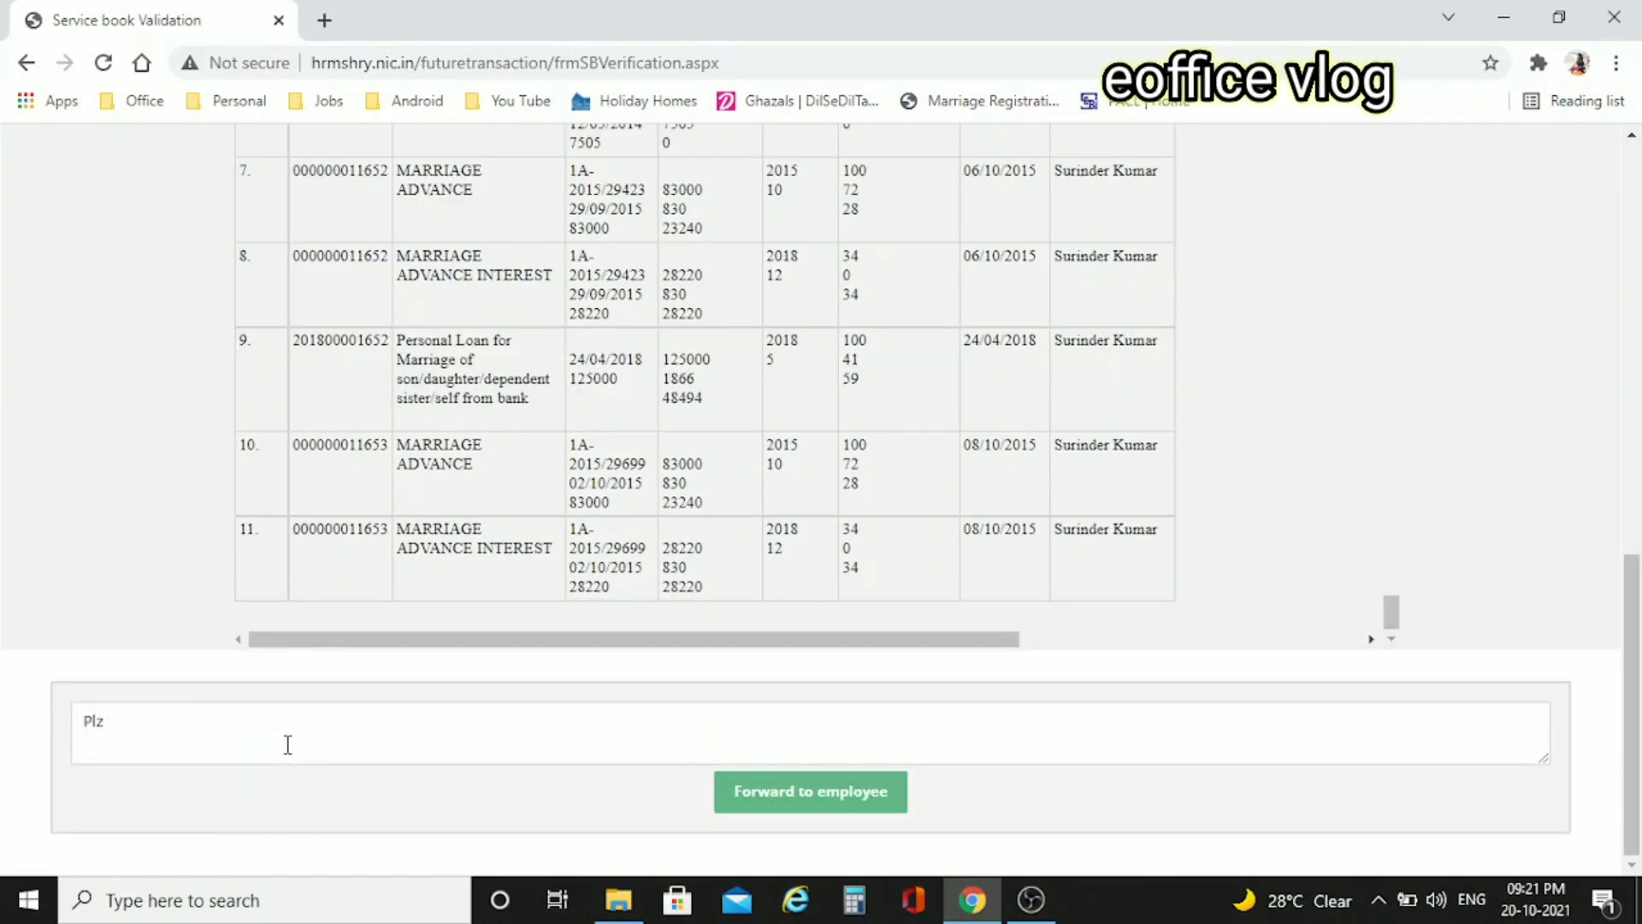
text(check)
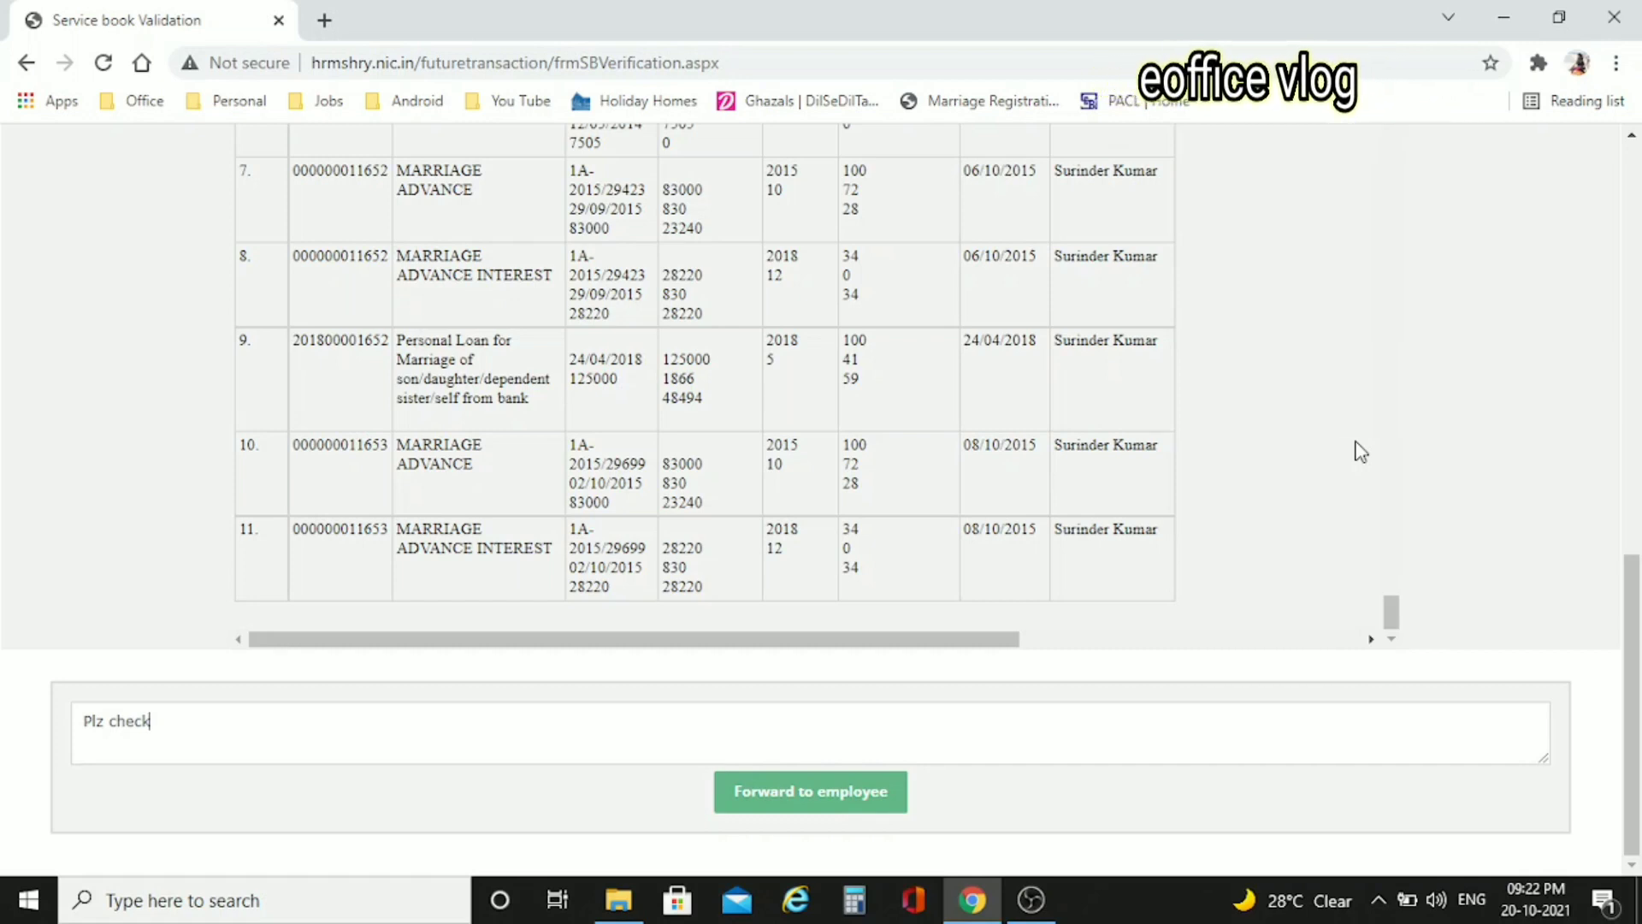
- Look back over the service book's nomination and loan details, and open the Future Transaction page
scroll(1360, 451, up, 10)
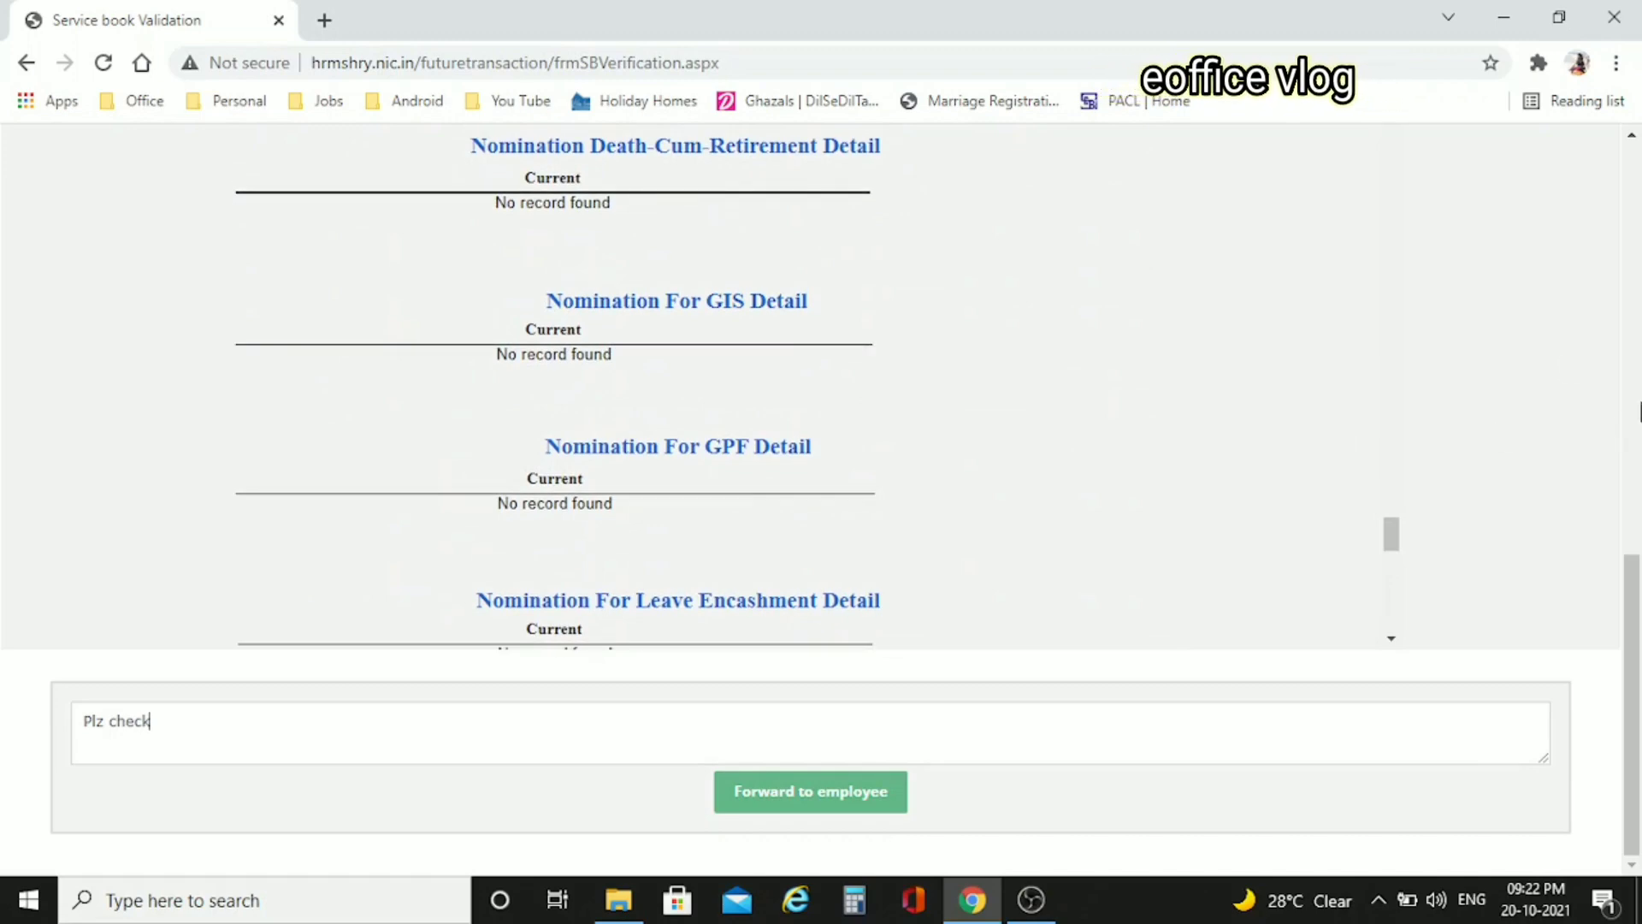
scroll(1510, 316, up, 7)
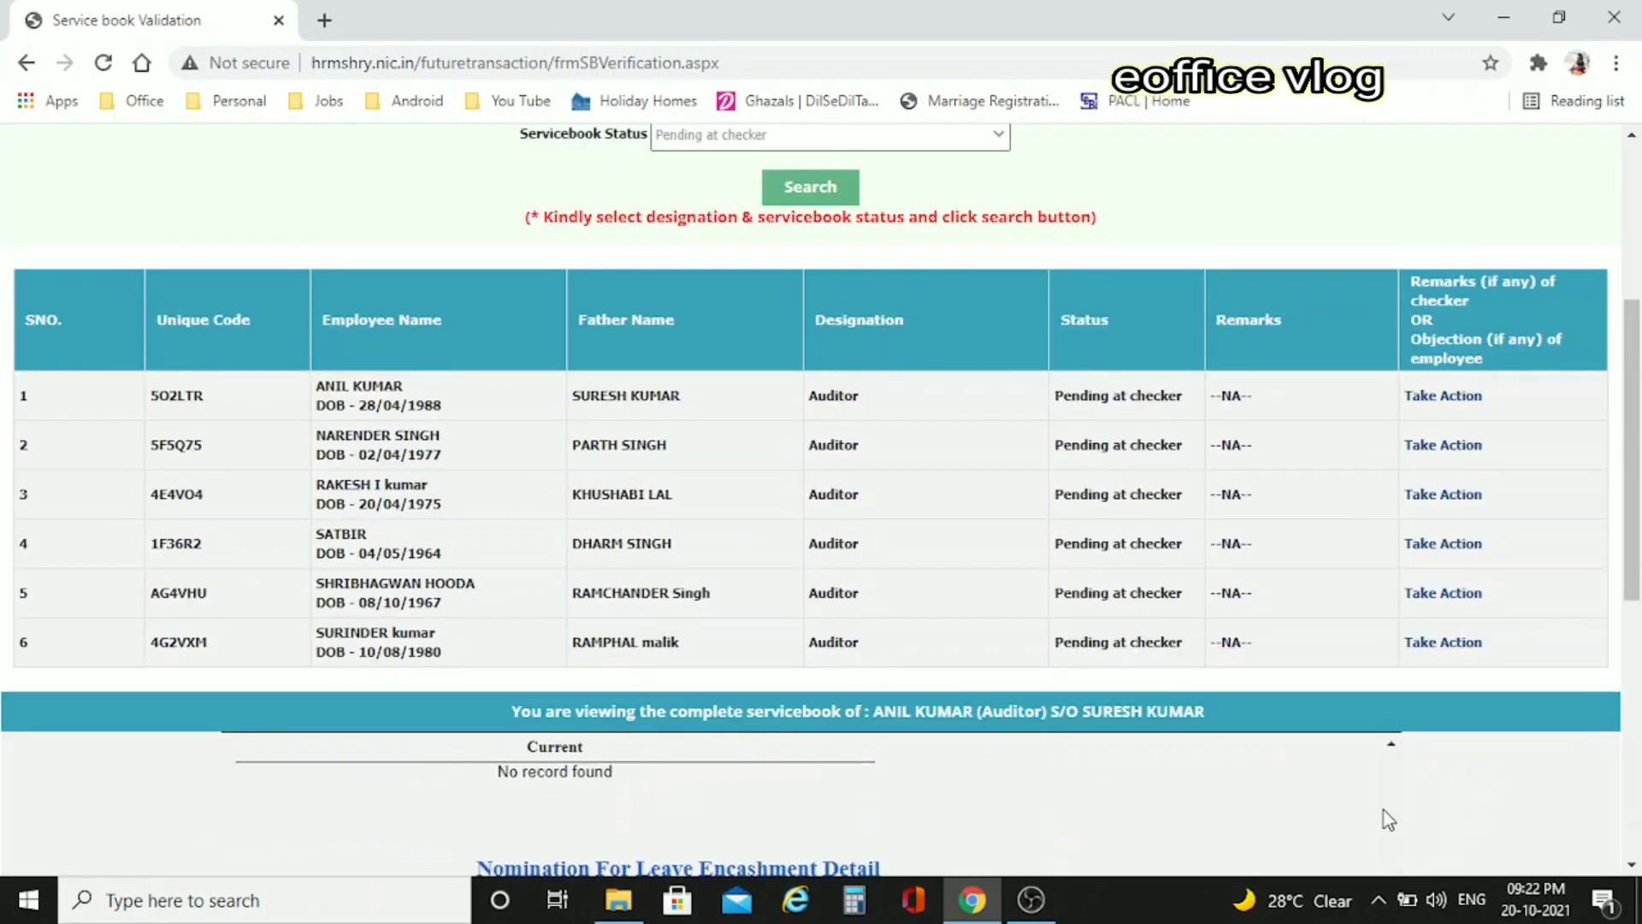
scroll(1387, 819, up, 3)
scroll(1491, 788, down, 5)
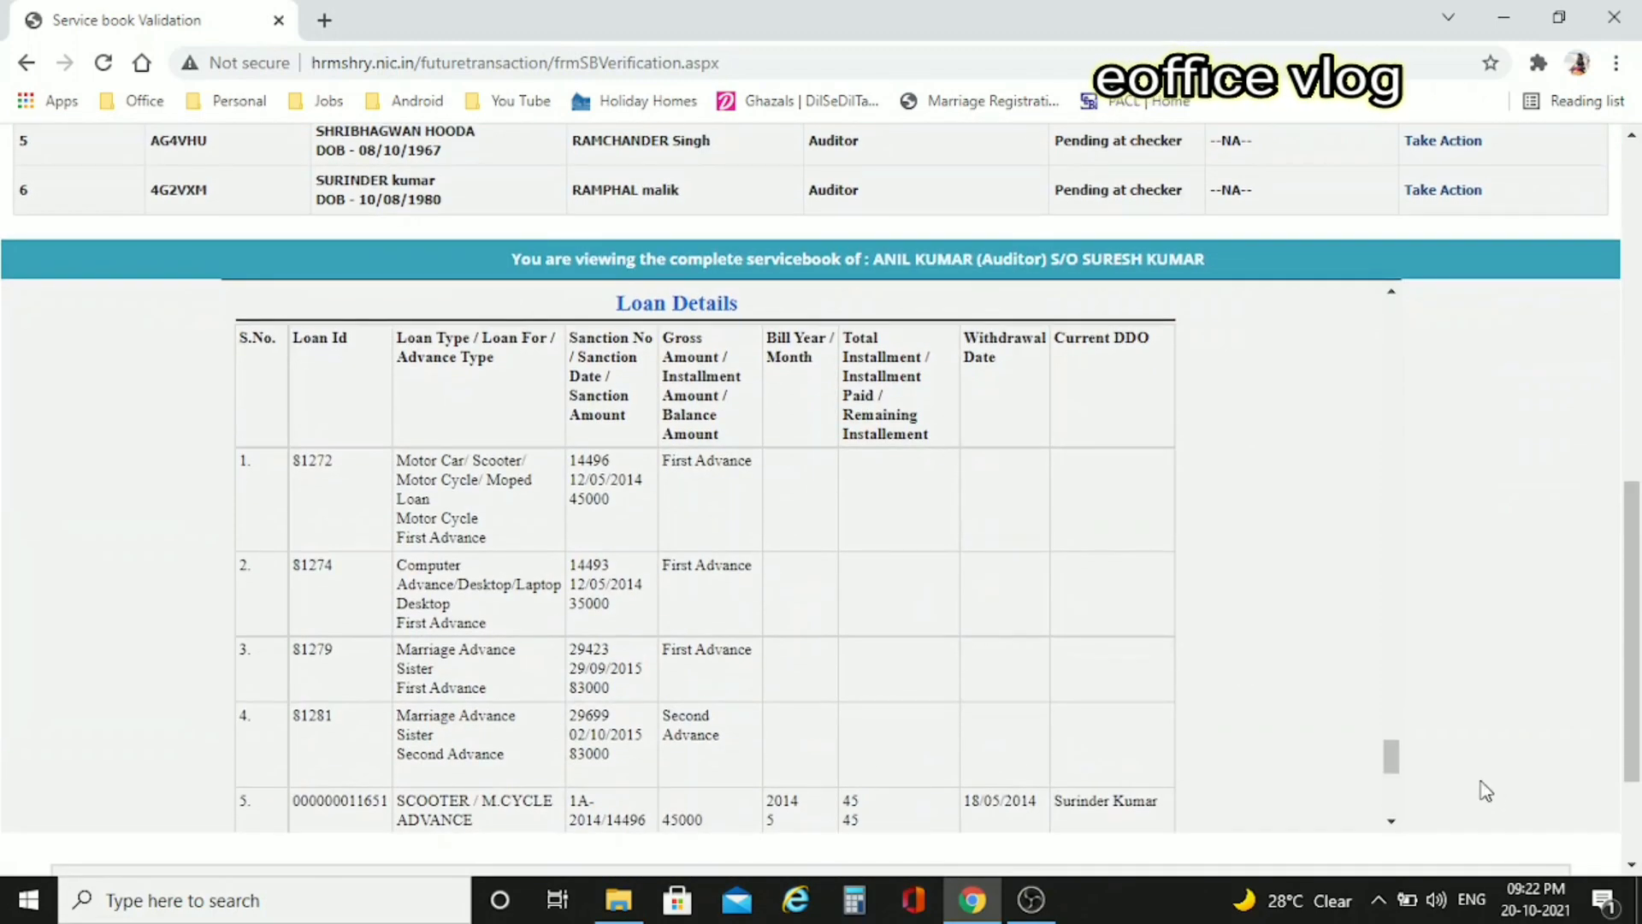
scroll(1470, 470, up, 10)
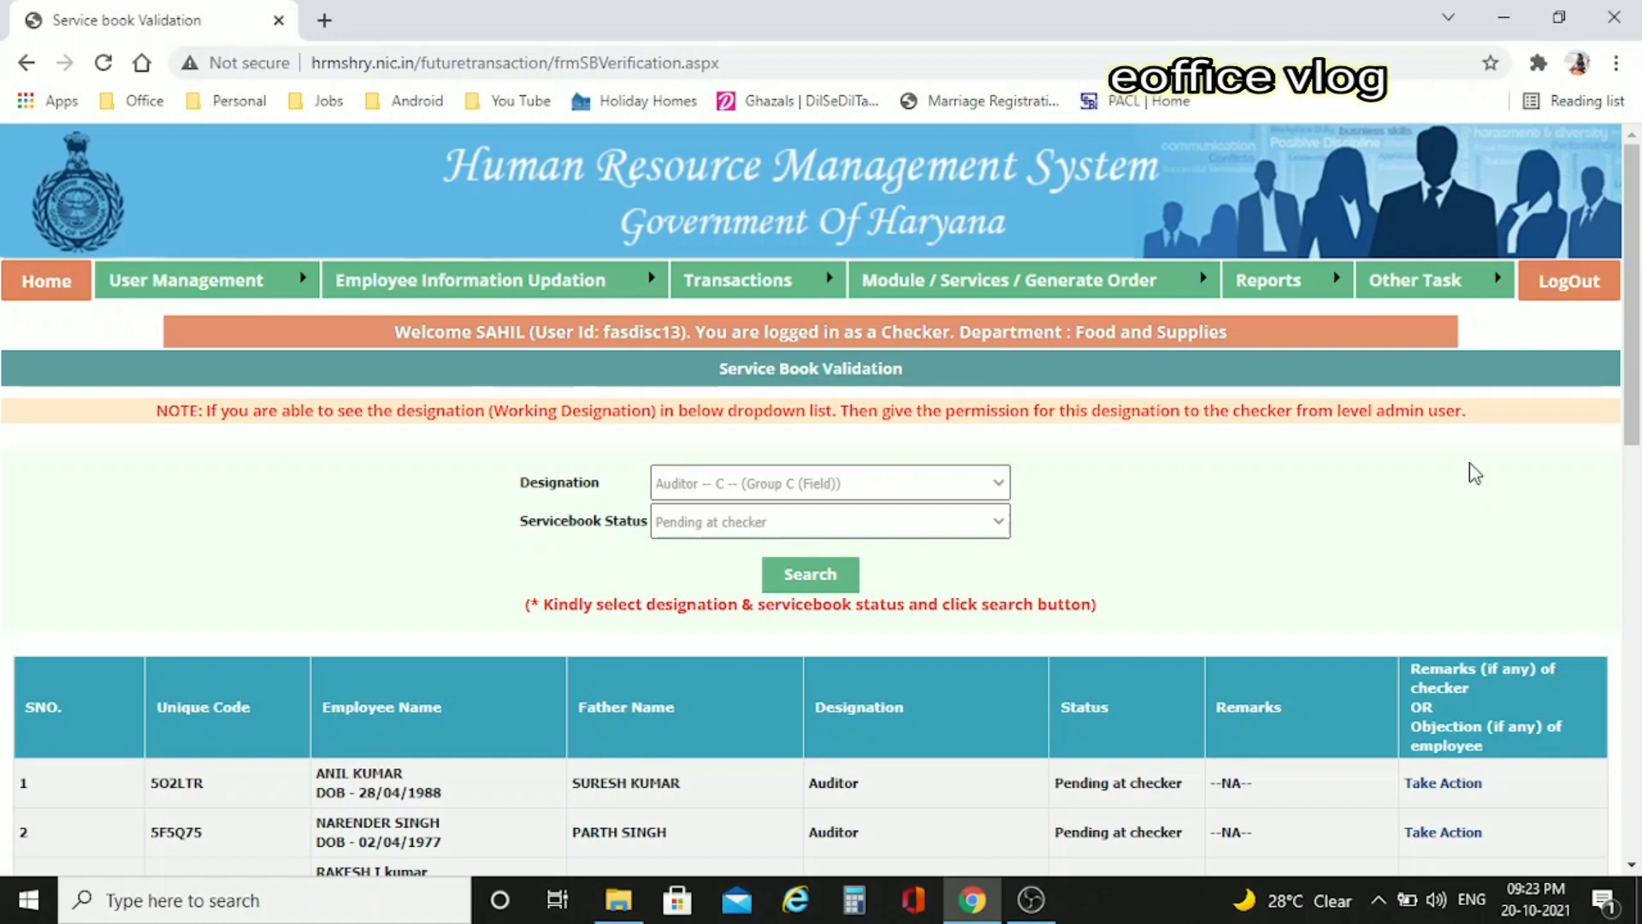
mouse_move(741, 285)
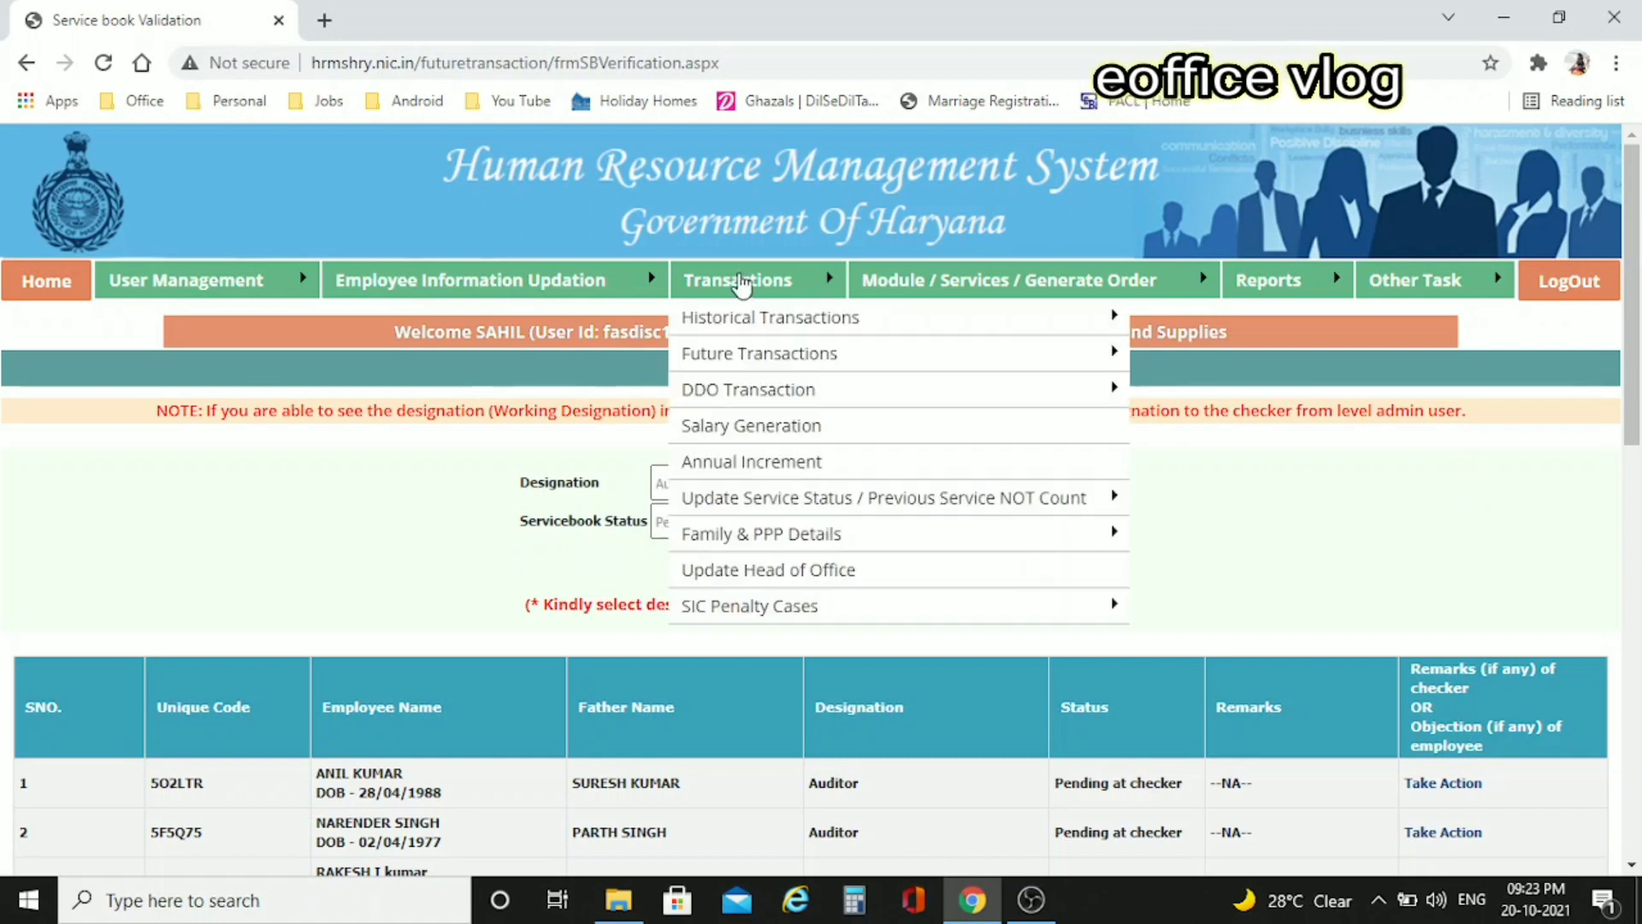
mouse_move(744, 353)
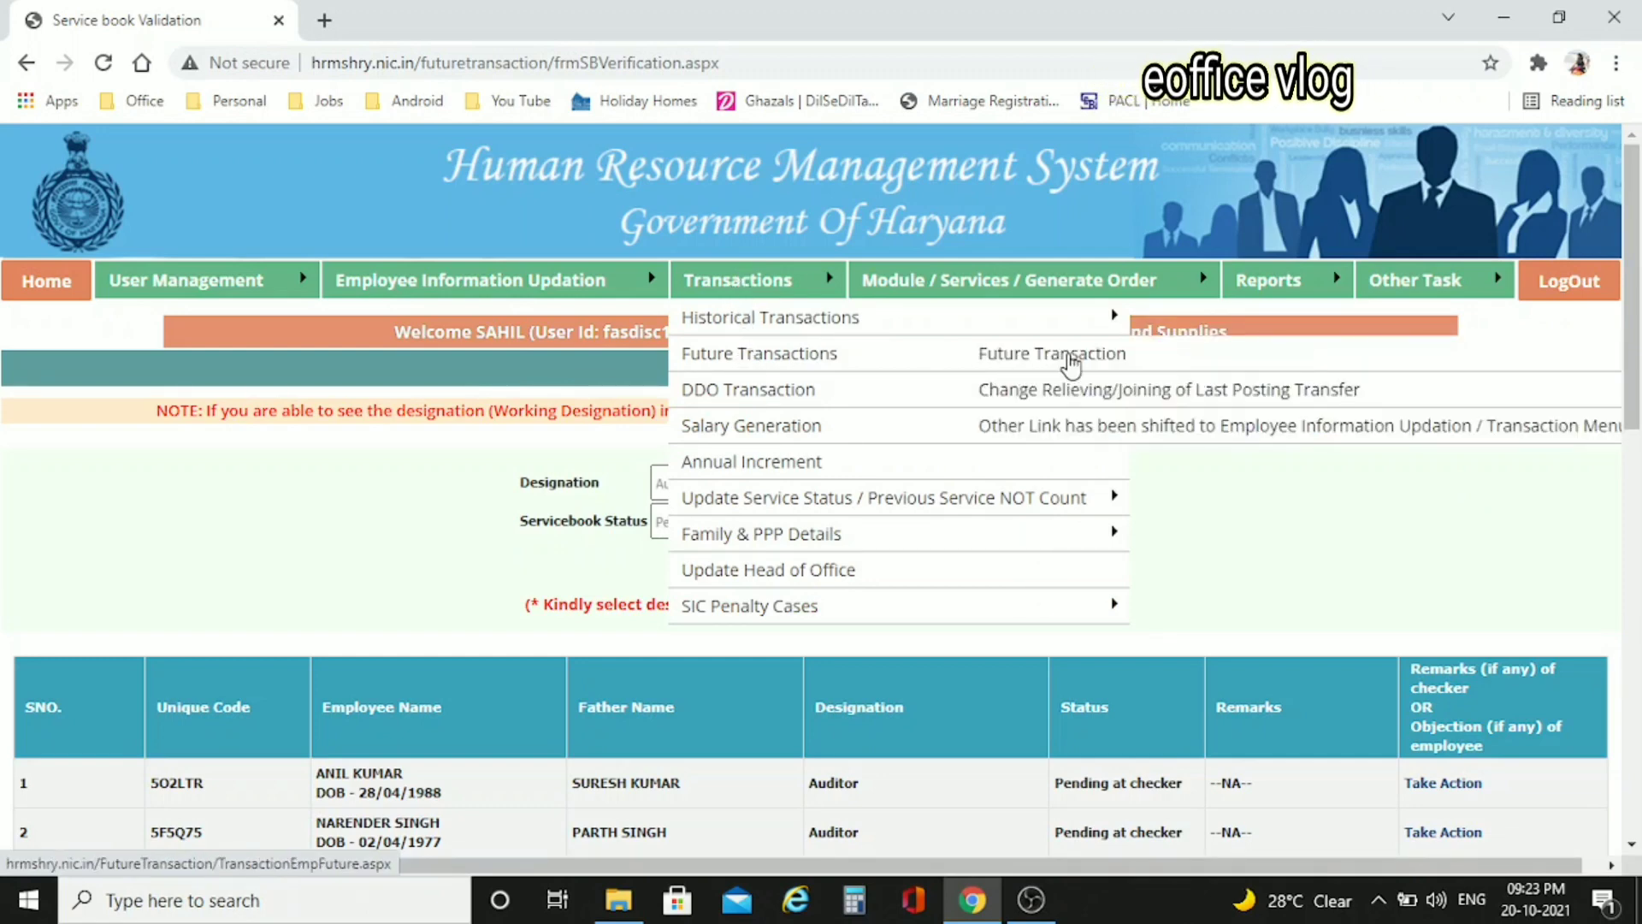
click(1071, 363)
- Search future transactions for the Auditor designation with type Service Book, and select the first listed employee
click(477, 560)
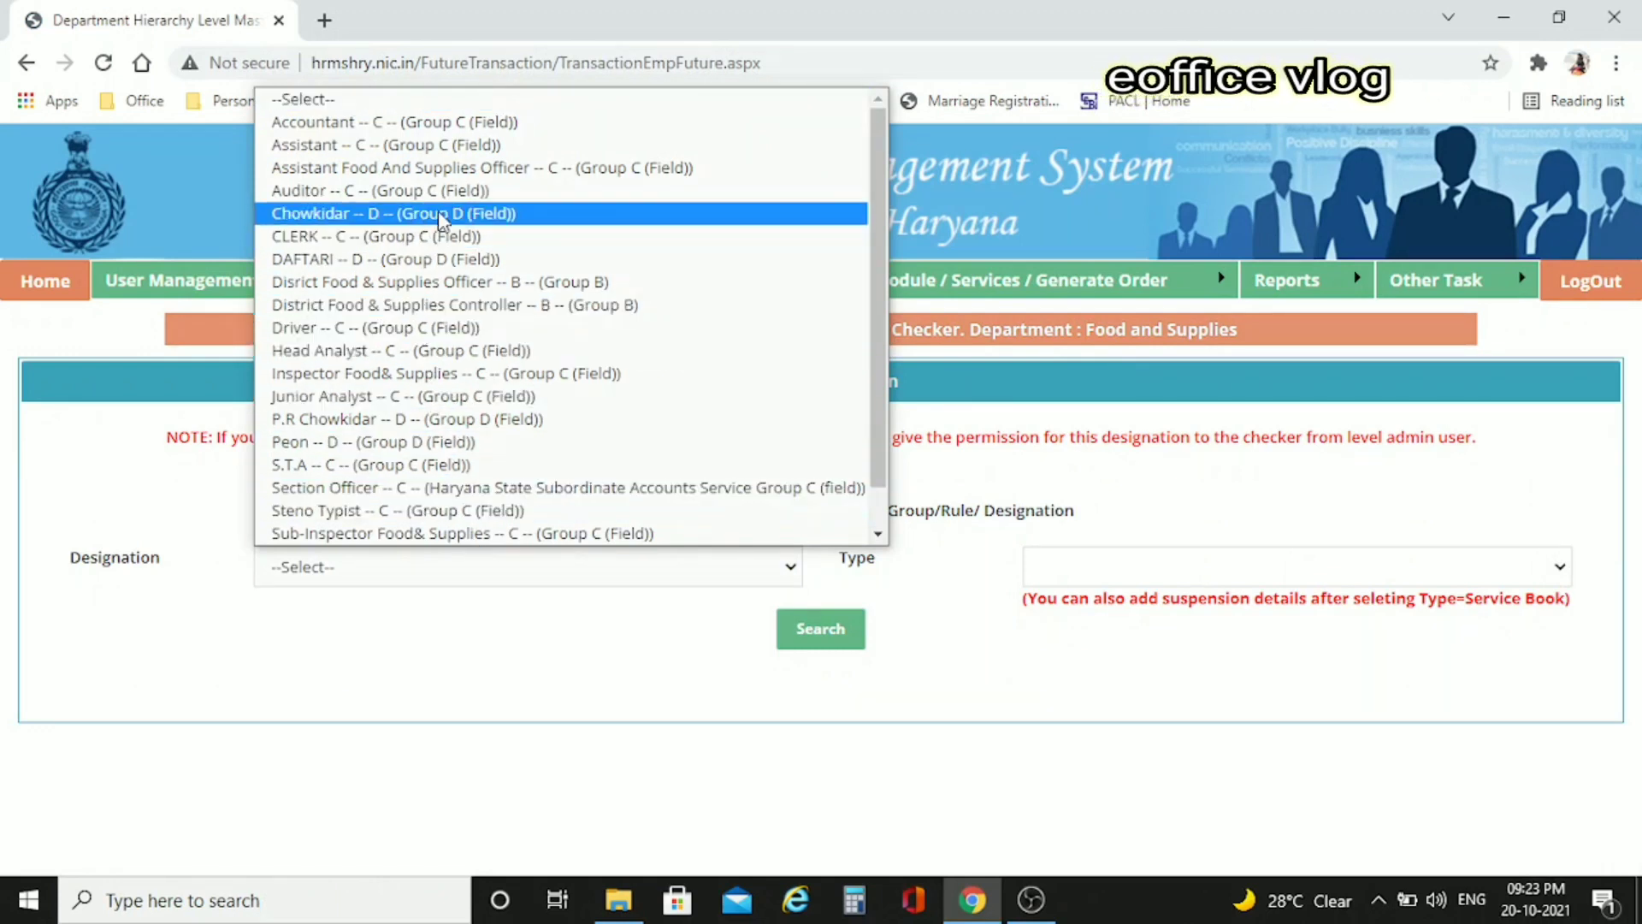
click(459, 199)
click(1131, 578)
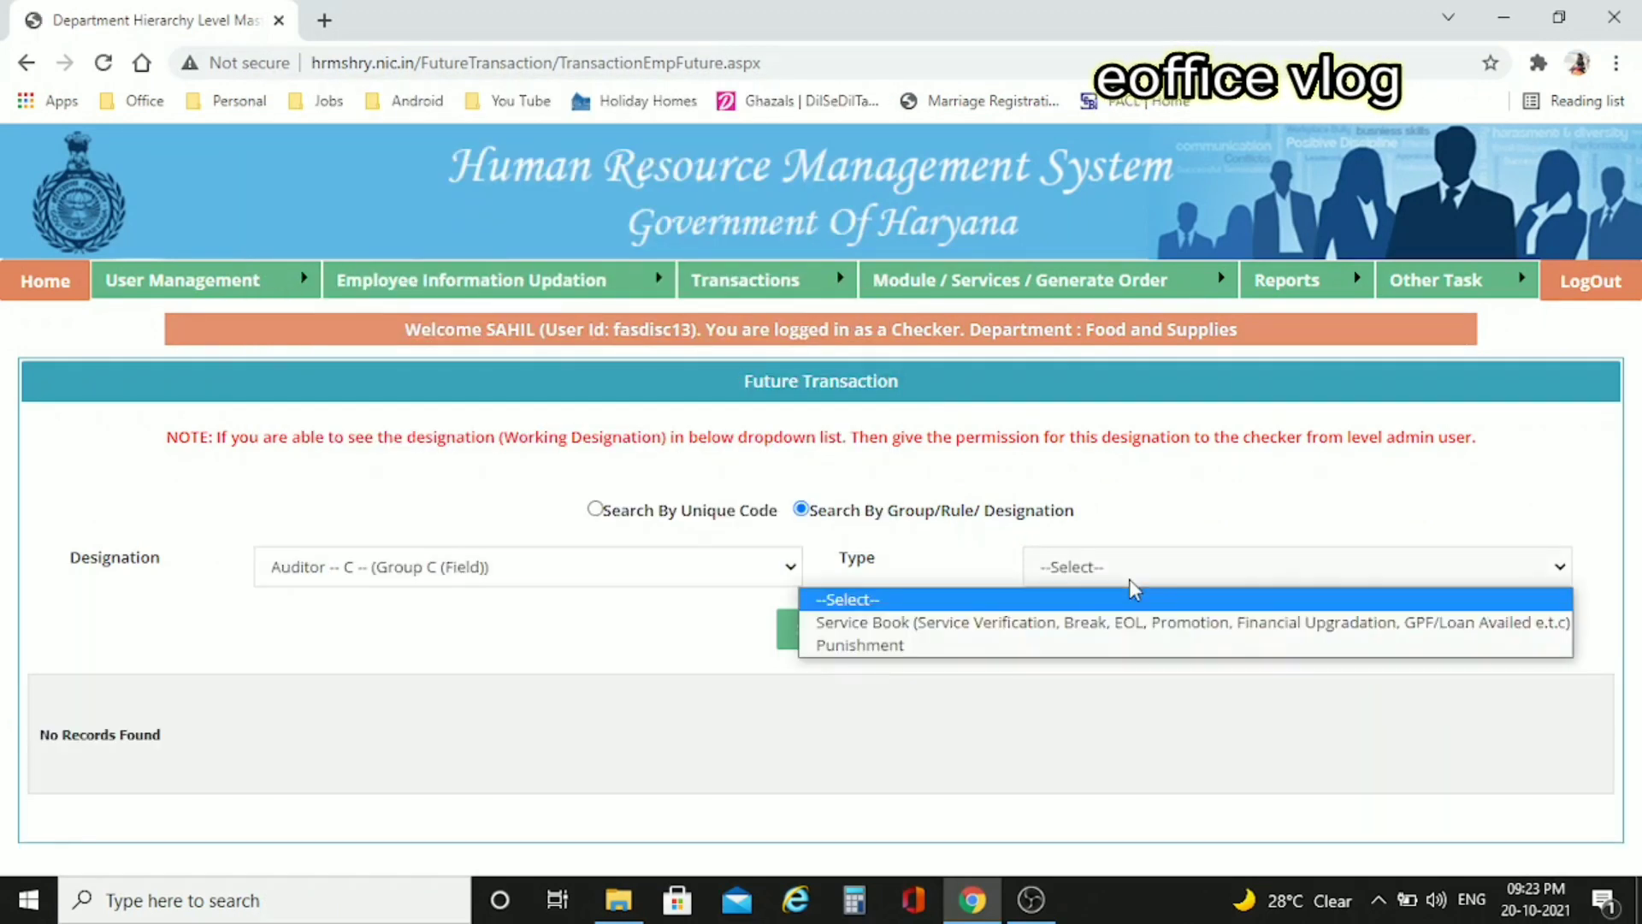
click(983, 623)
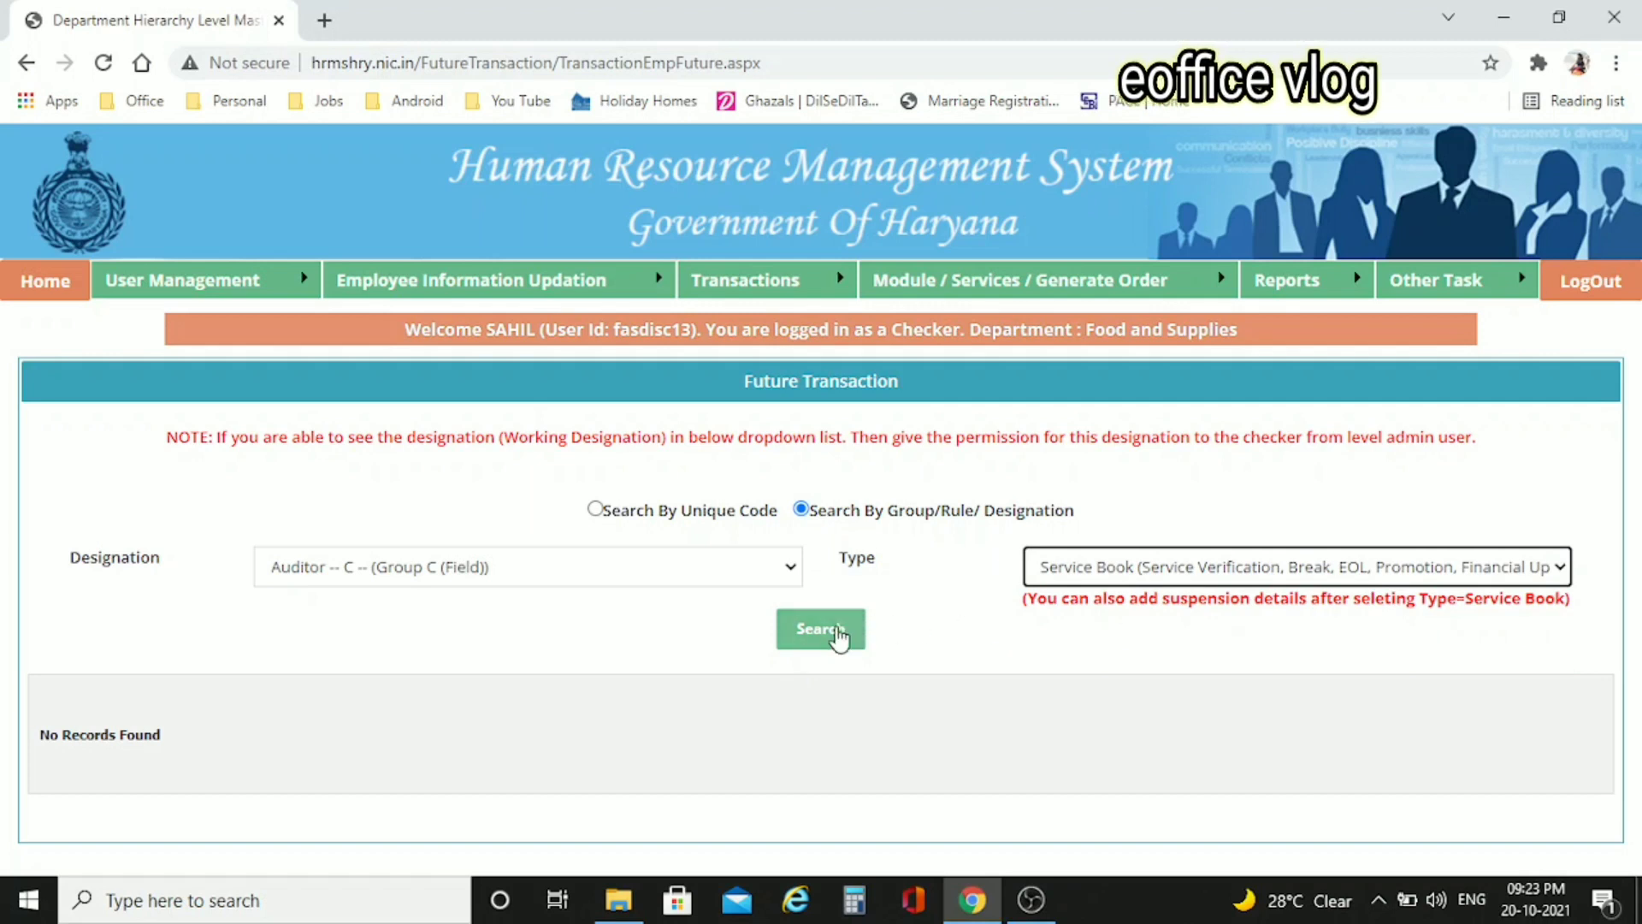
click(837, 632)
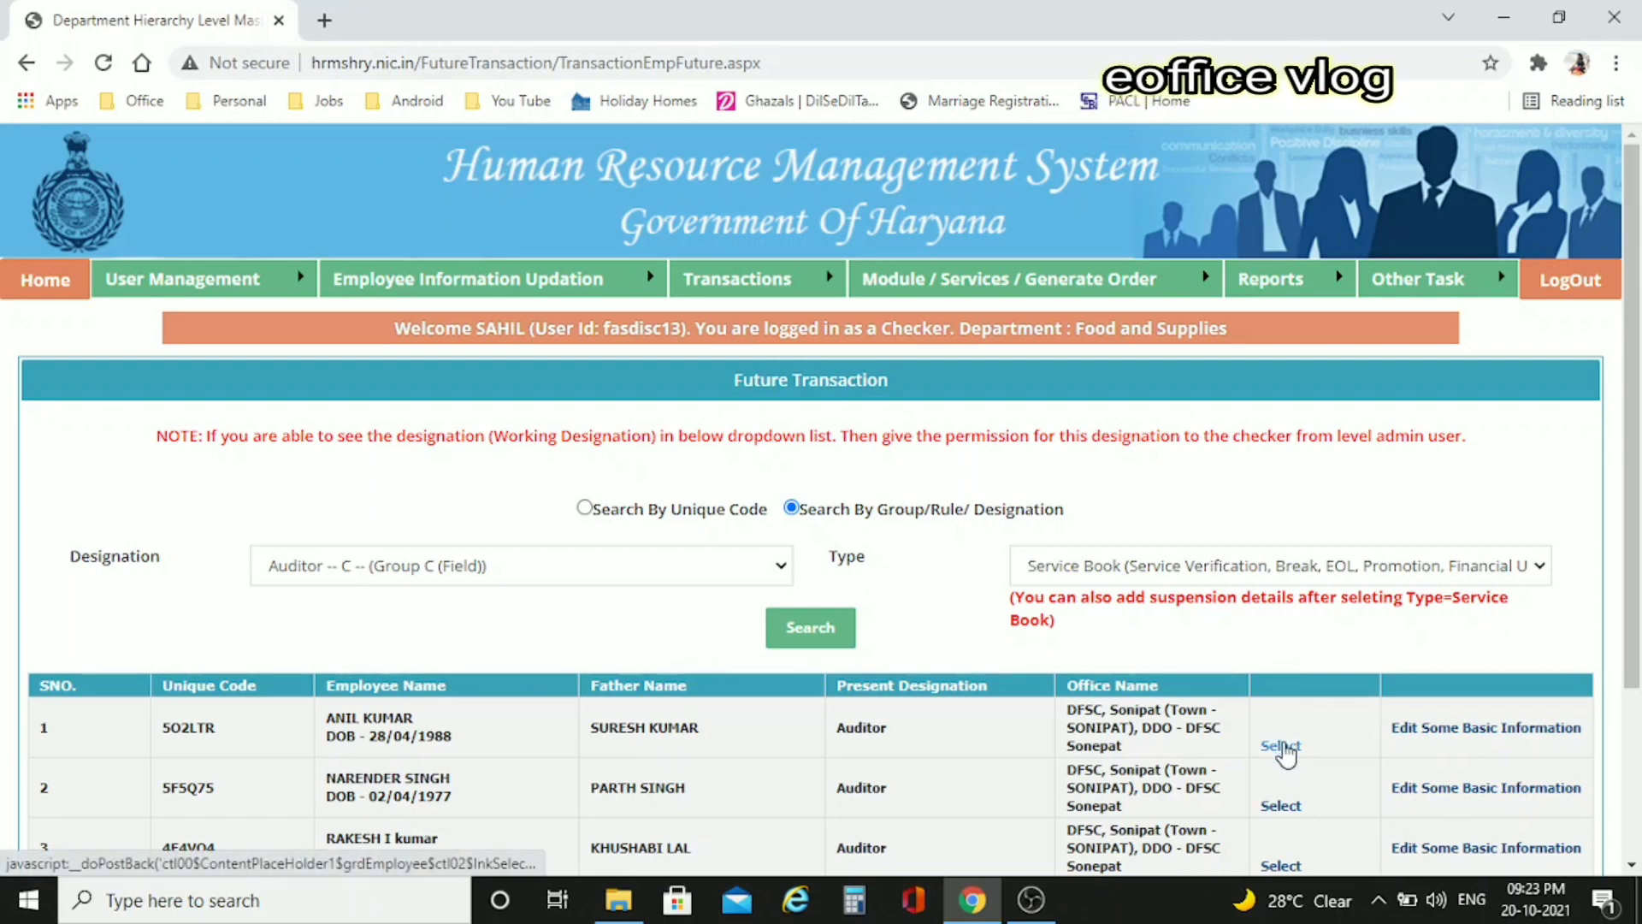
click(1282, 747)
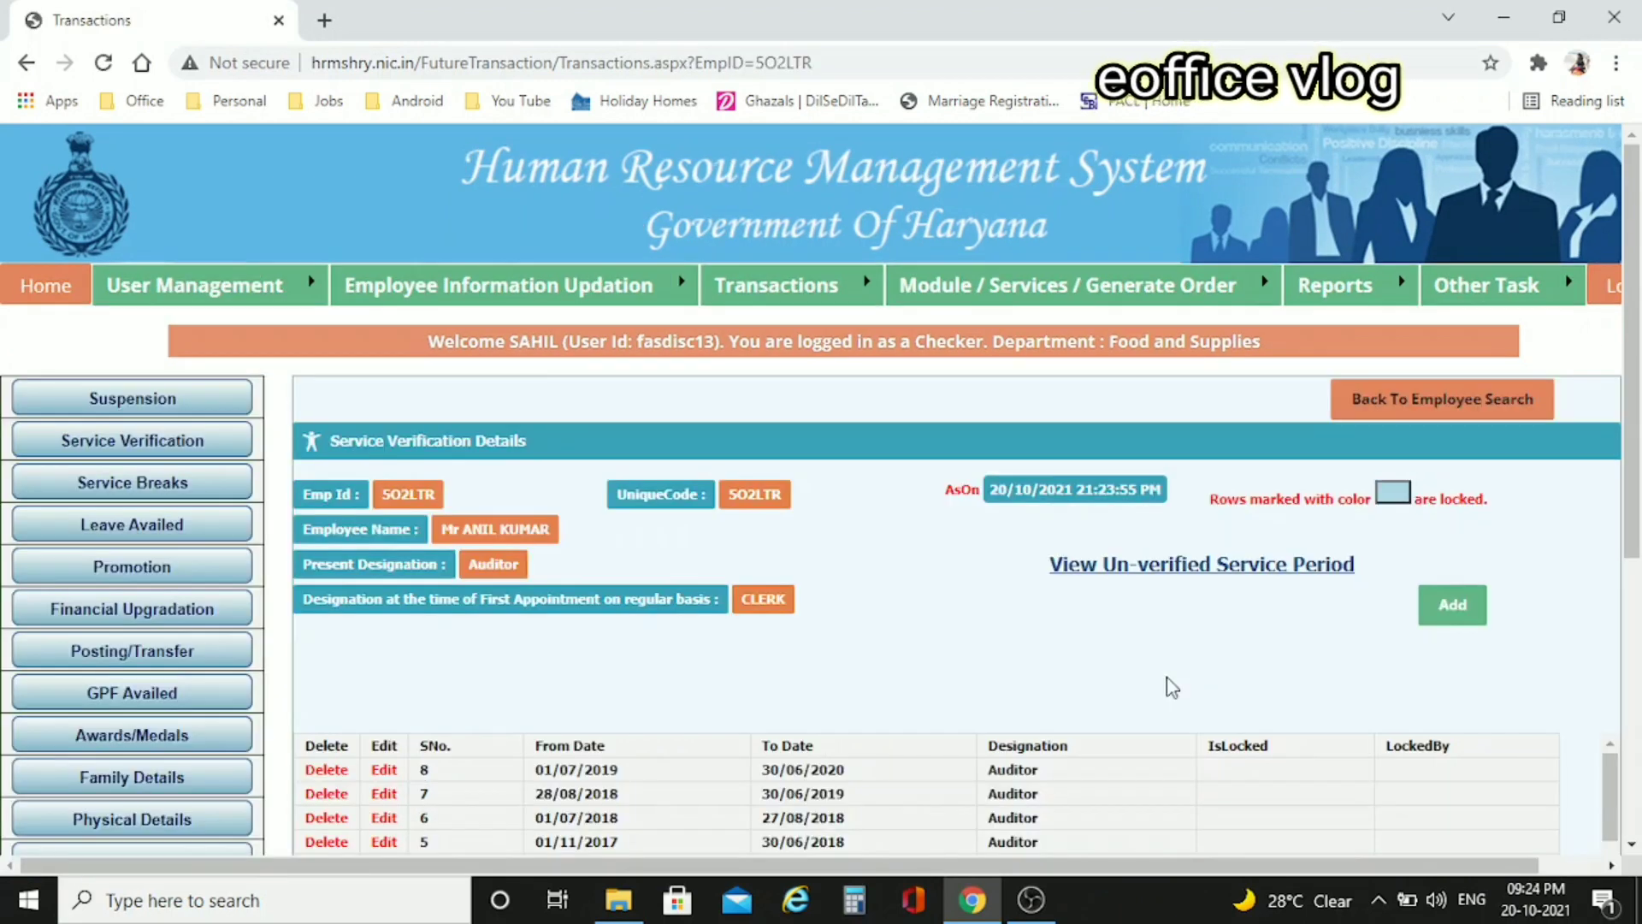
- Review the employee's service verification periods and the available transaction categories, and open the Leave Availed details
scroll(915, 618, down, 2)
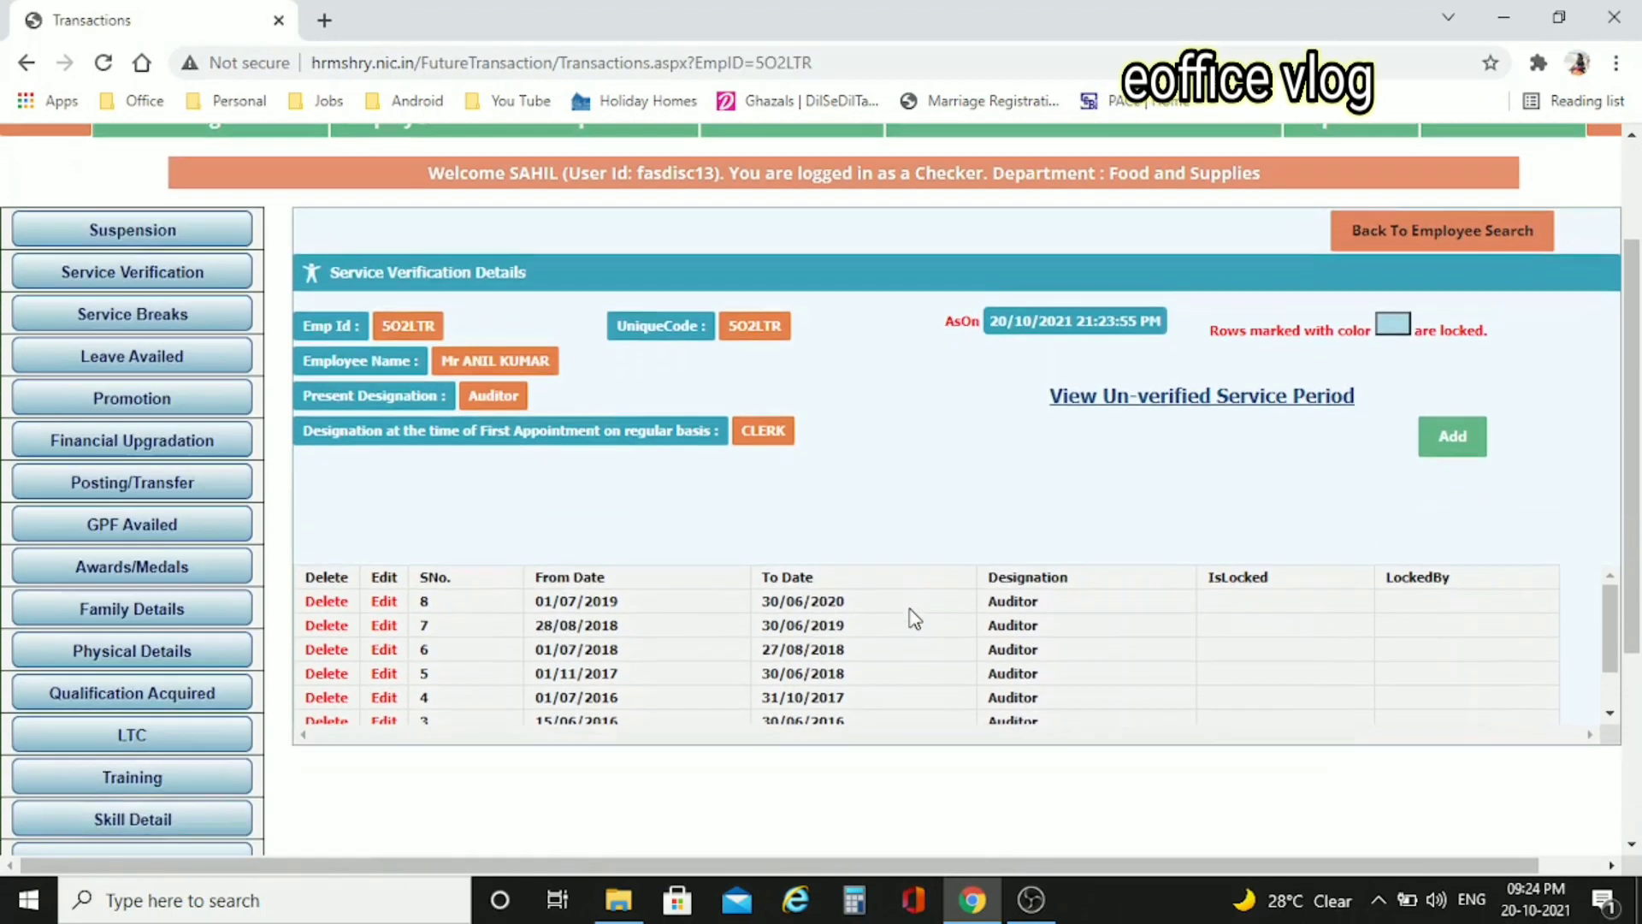
scroll(915, 617, down, 1)
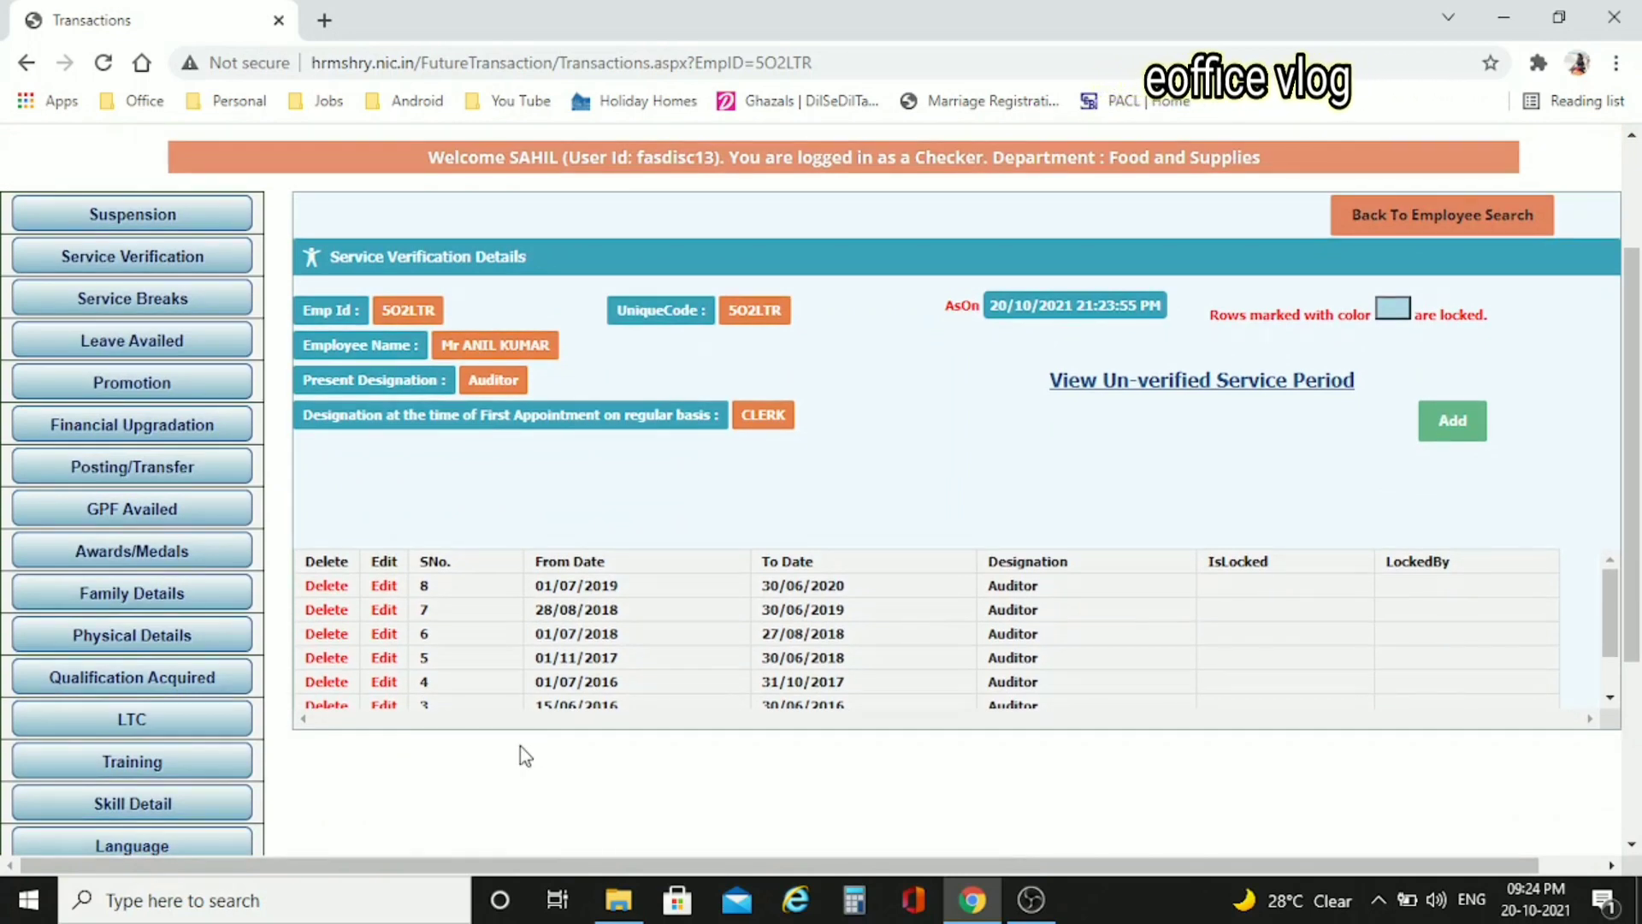
scroll(523, 753, down, 1)
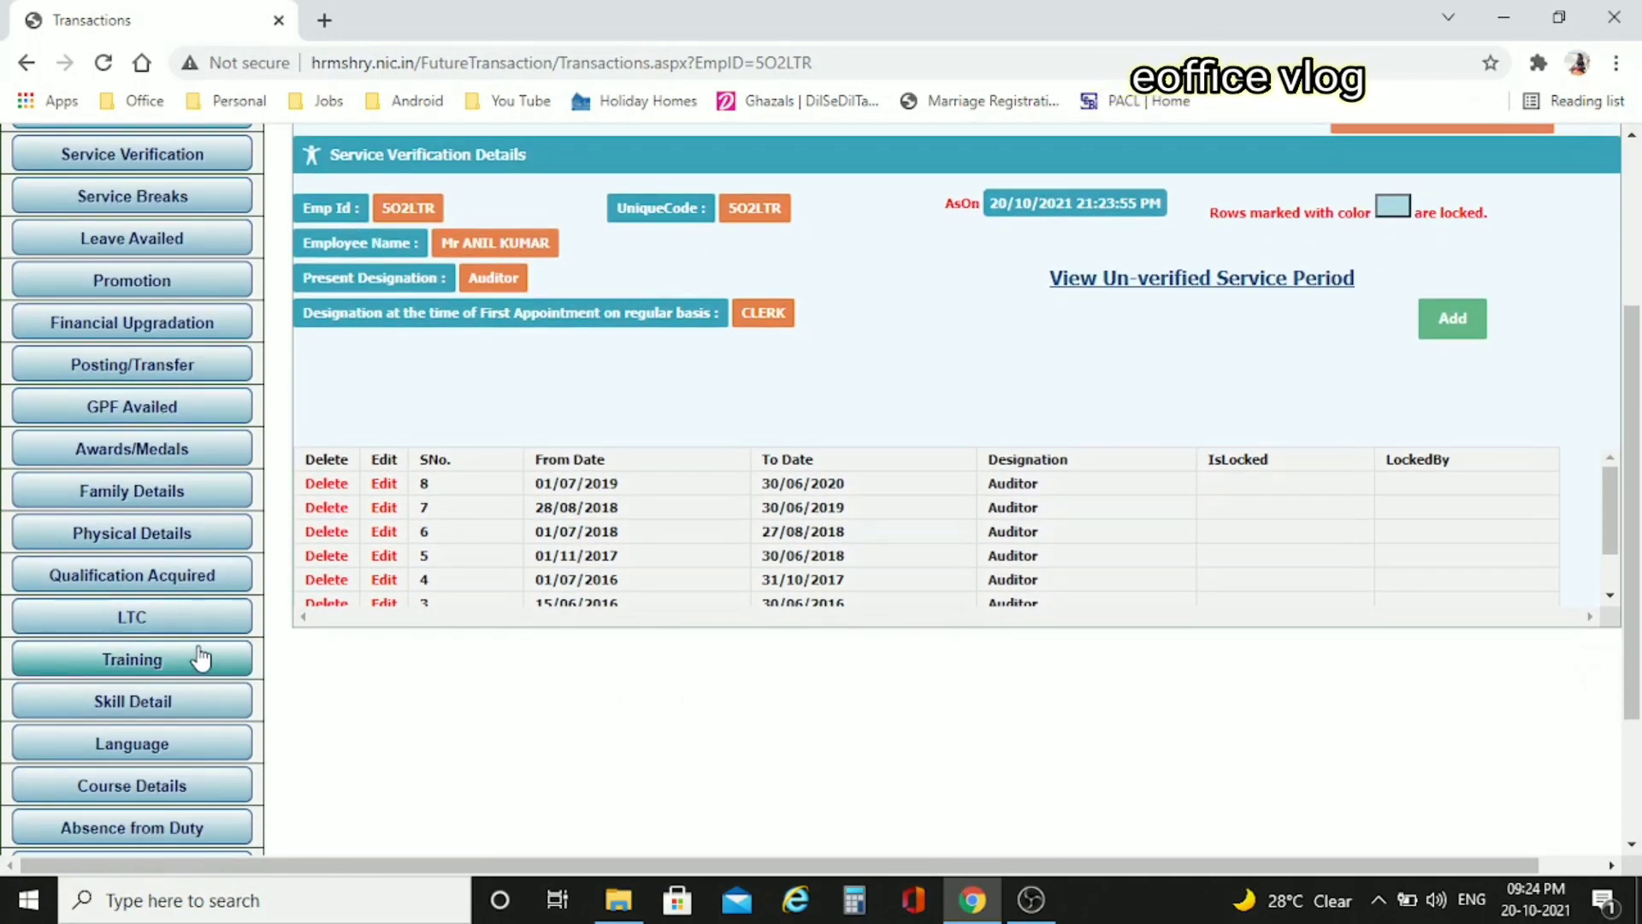
scroll(371, 691, down, 1)
scroll(371, 687, up, 2)
scroll(371, 688, up, 1)
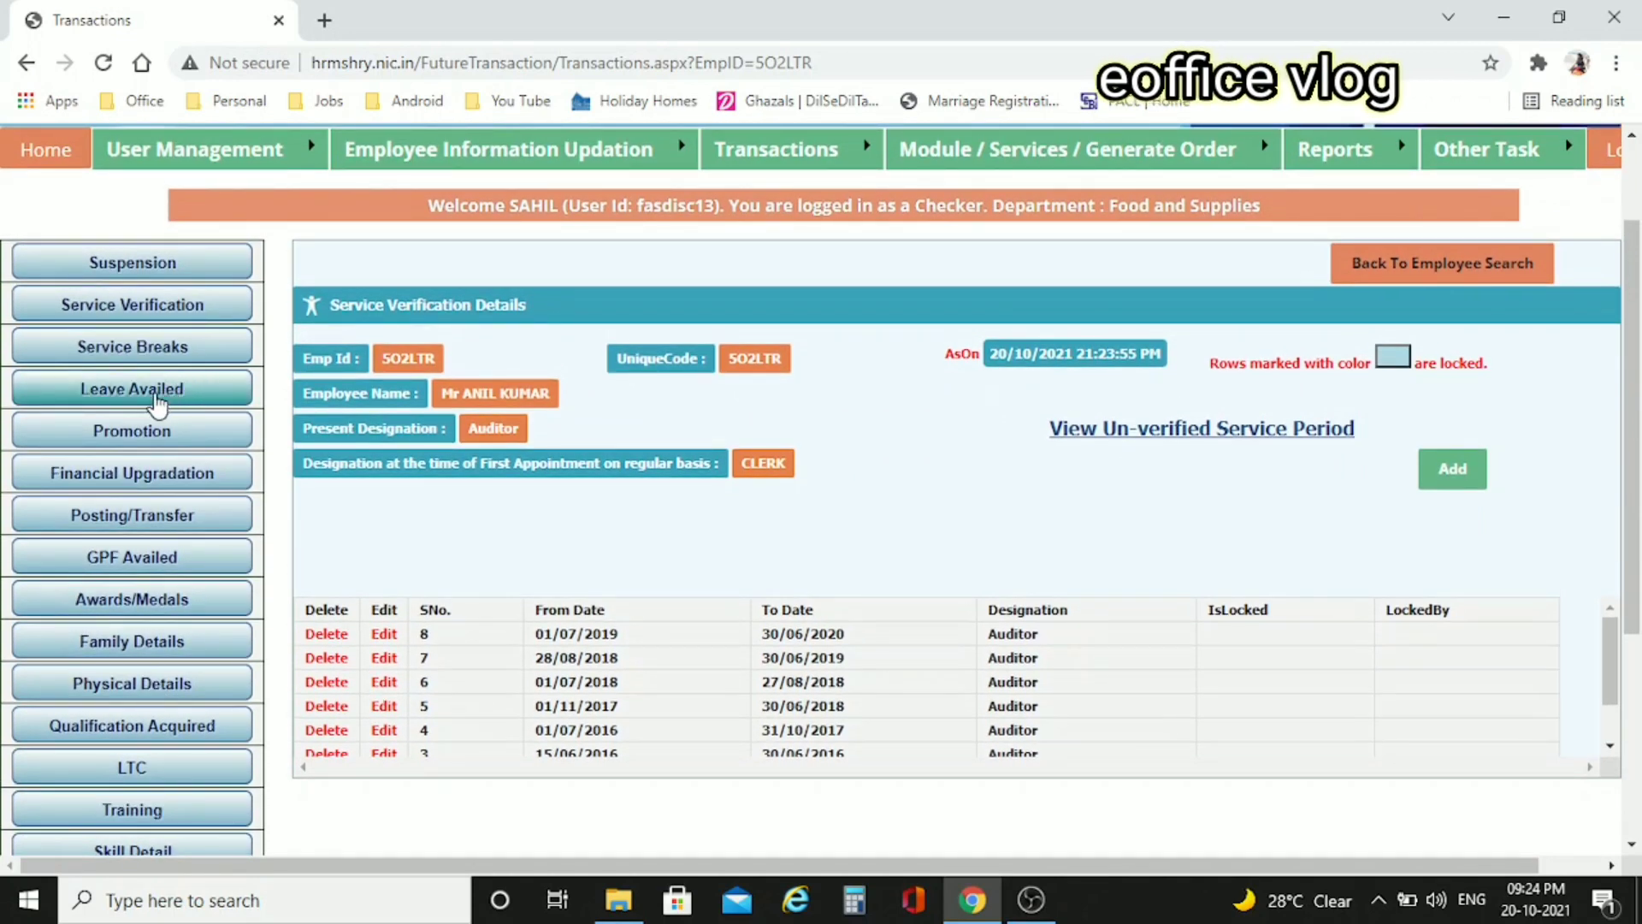
click(156, 398)
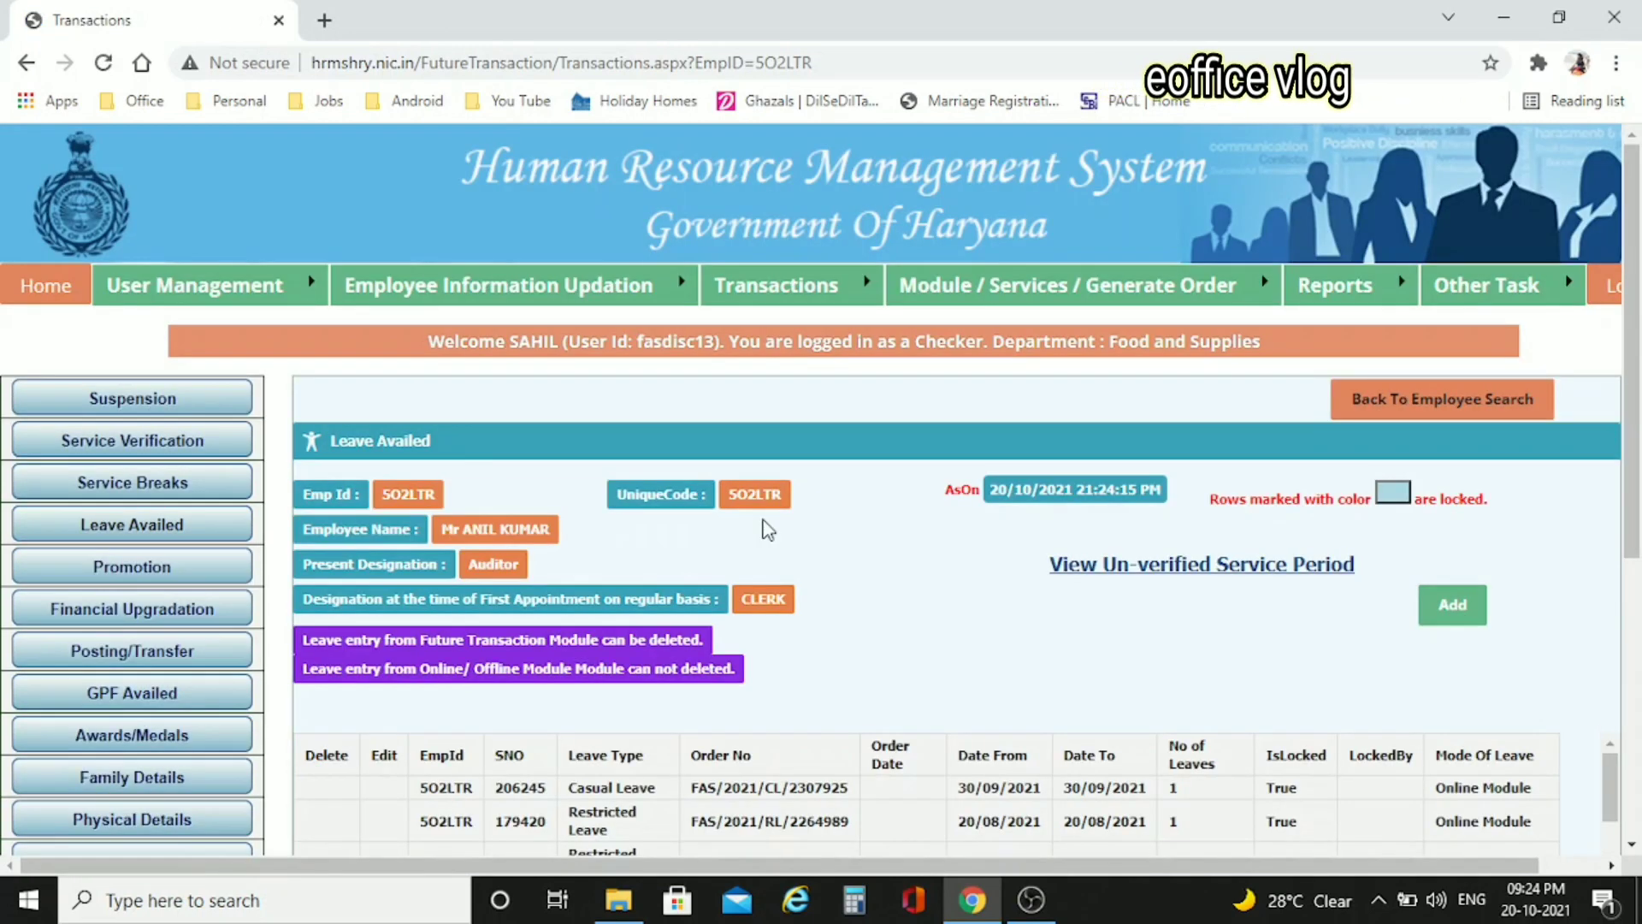
- Review the employee's recorded leave entries and open a blank form for adding a new one
scroll(1010, 621, down, 5)
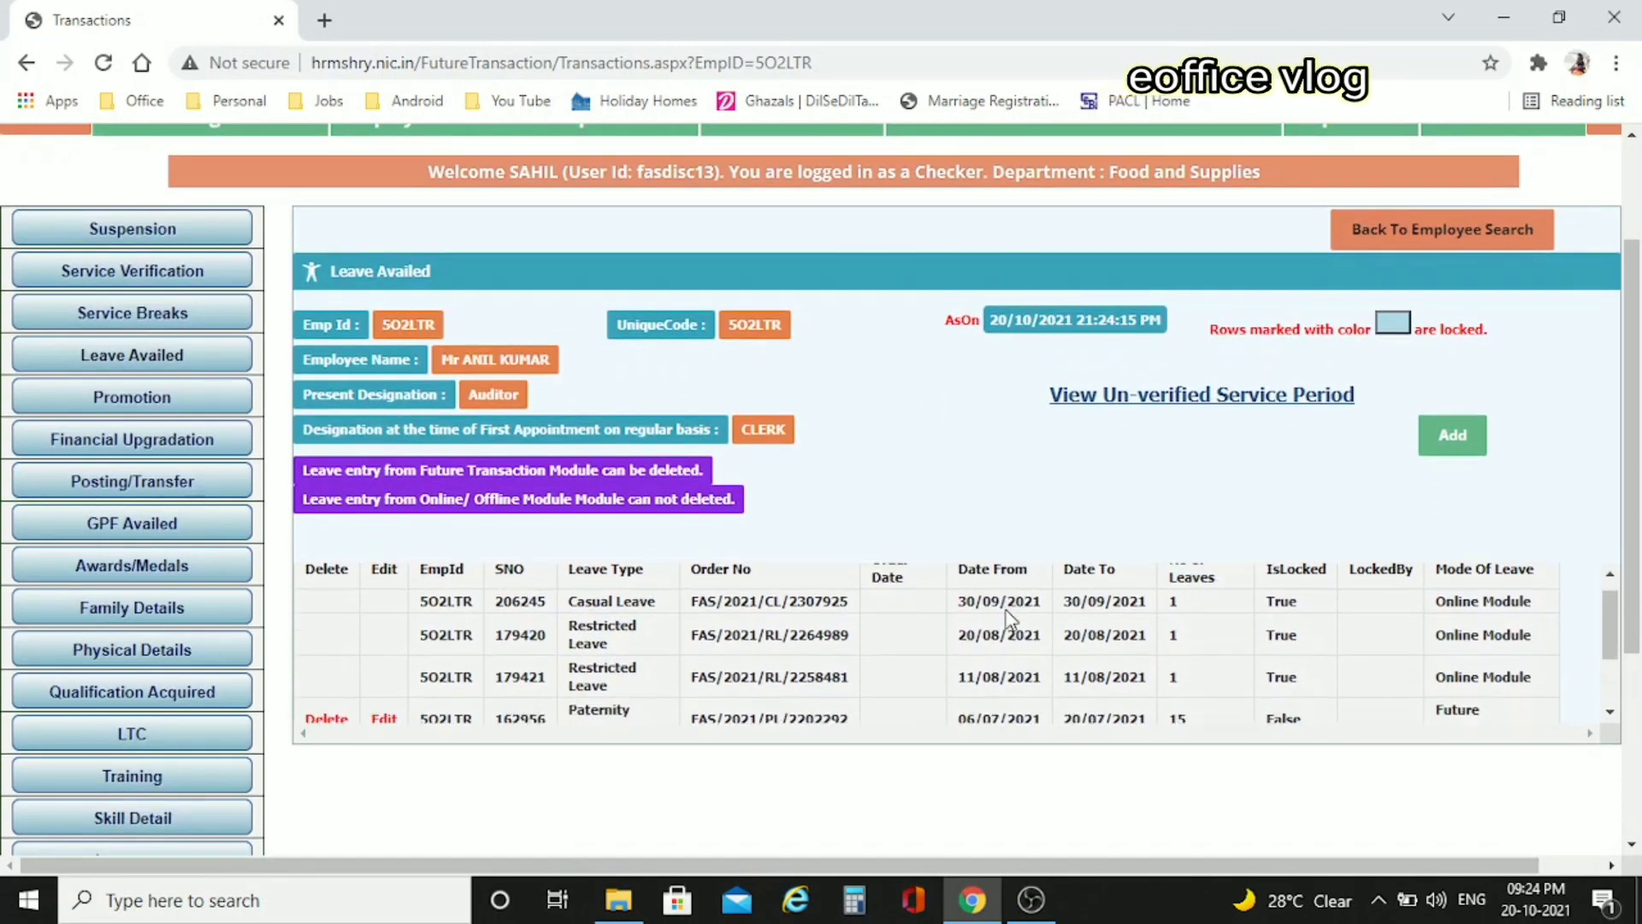
scroll(1010, 621, down, 3)
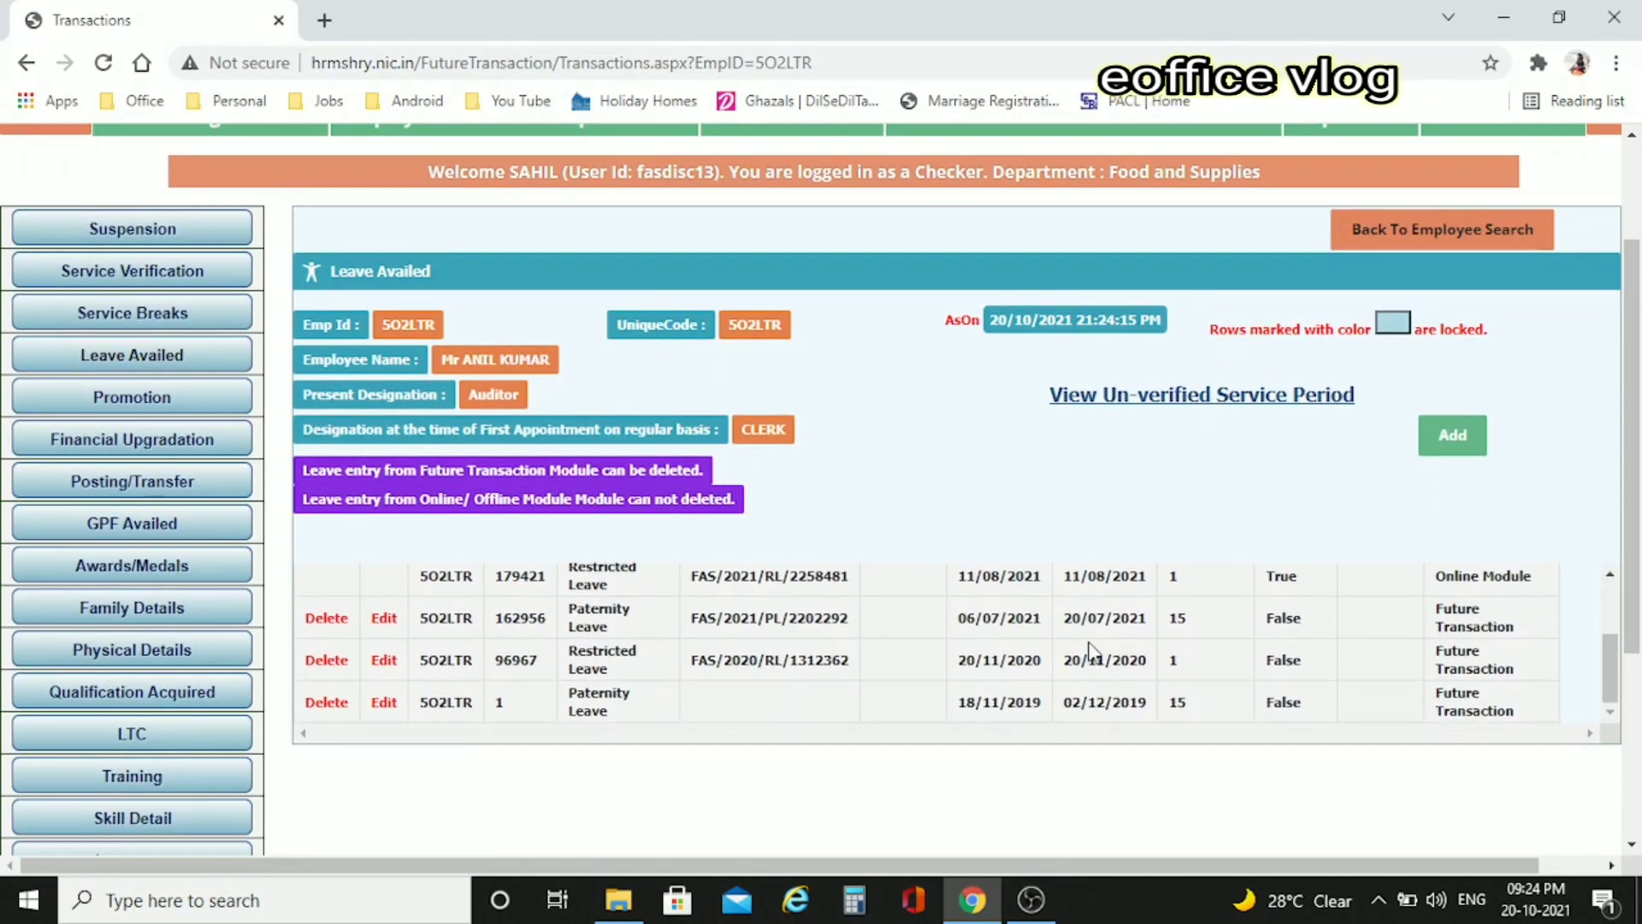
scroll(1102, 659, up, 4)
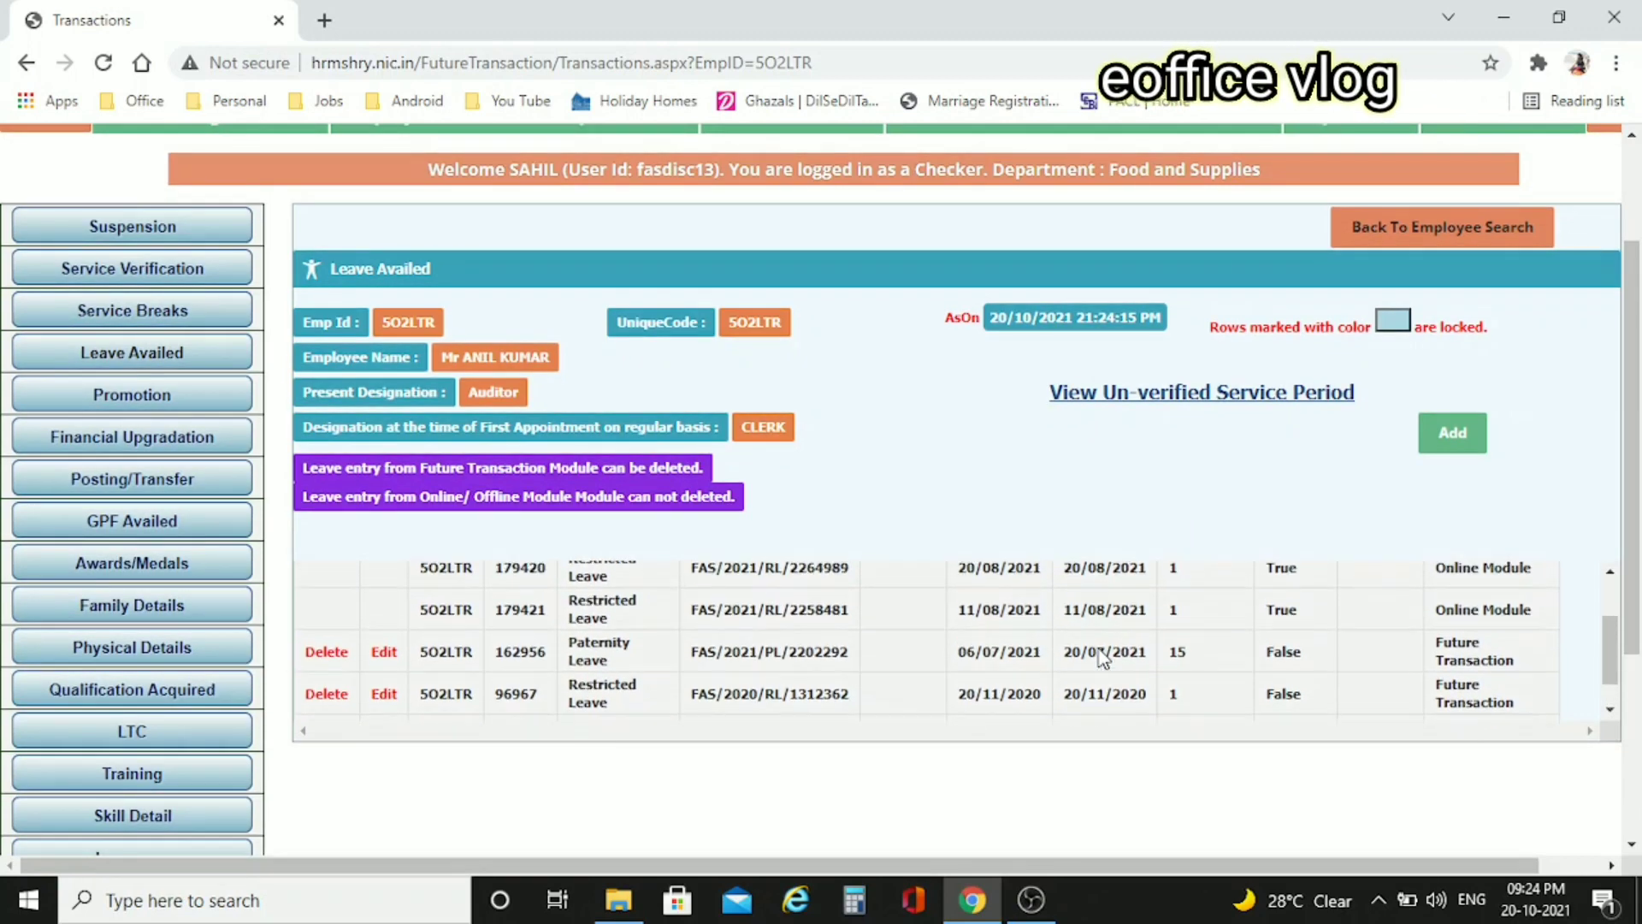
click(1452, 446)
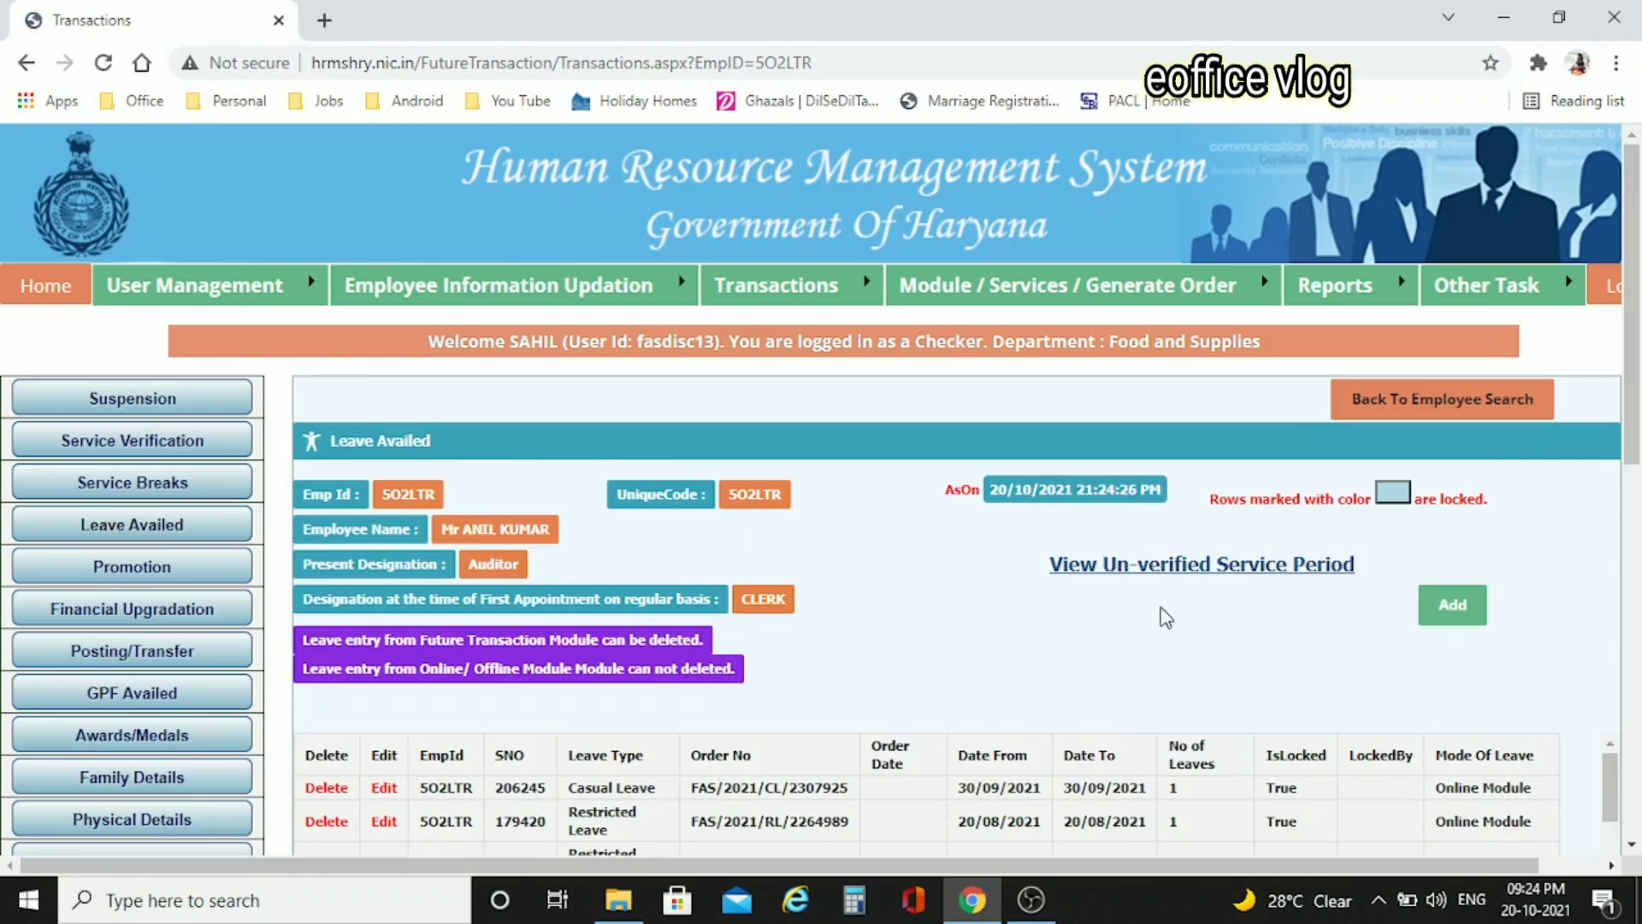
scroll(1161, 612, down, 5)
scroll(1142, 631, down, 3)
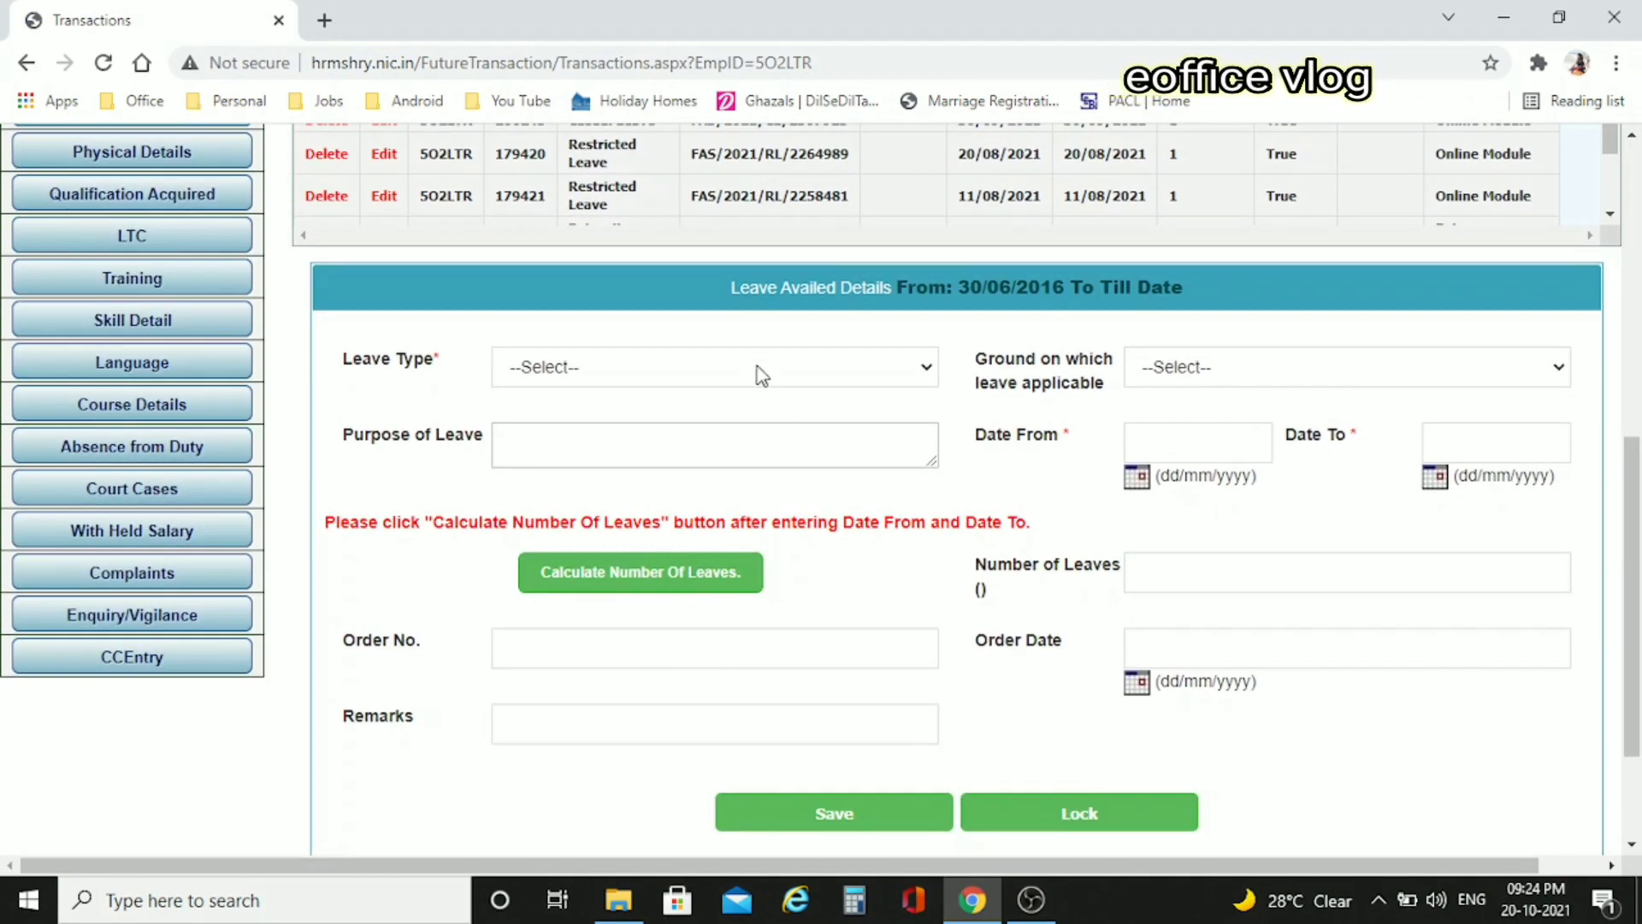
- Set the new entry's leave type to Casual Leave and its ground to Other, and try to save it
click(726, 377)
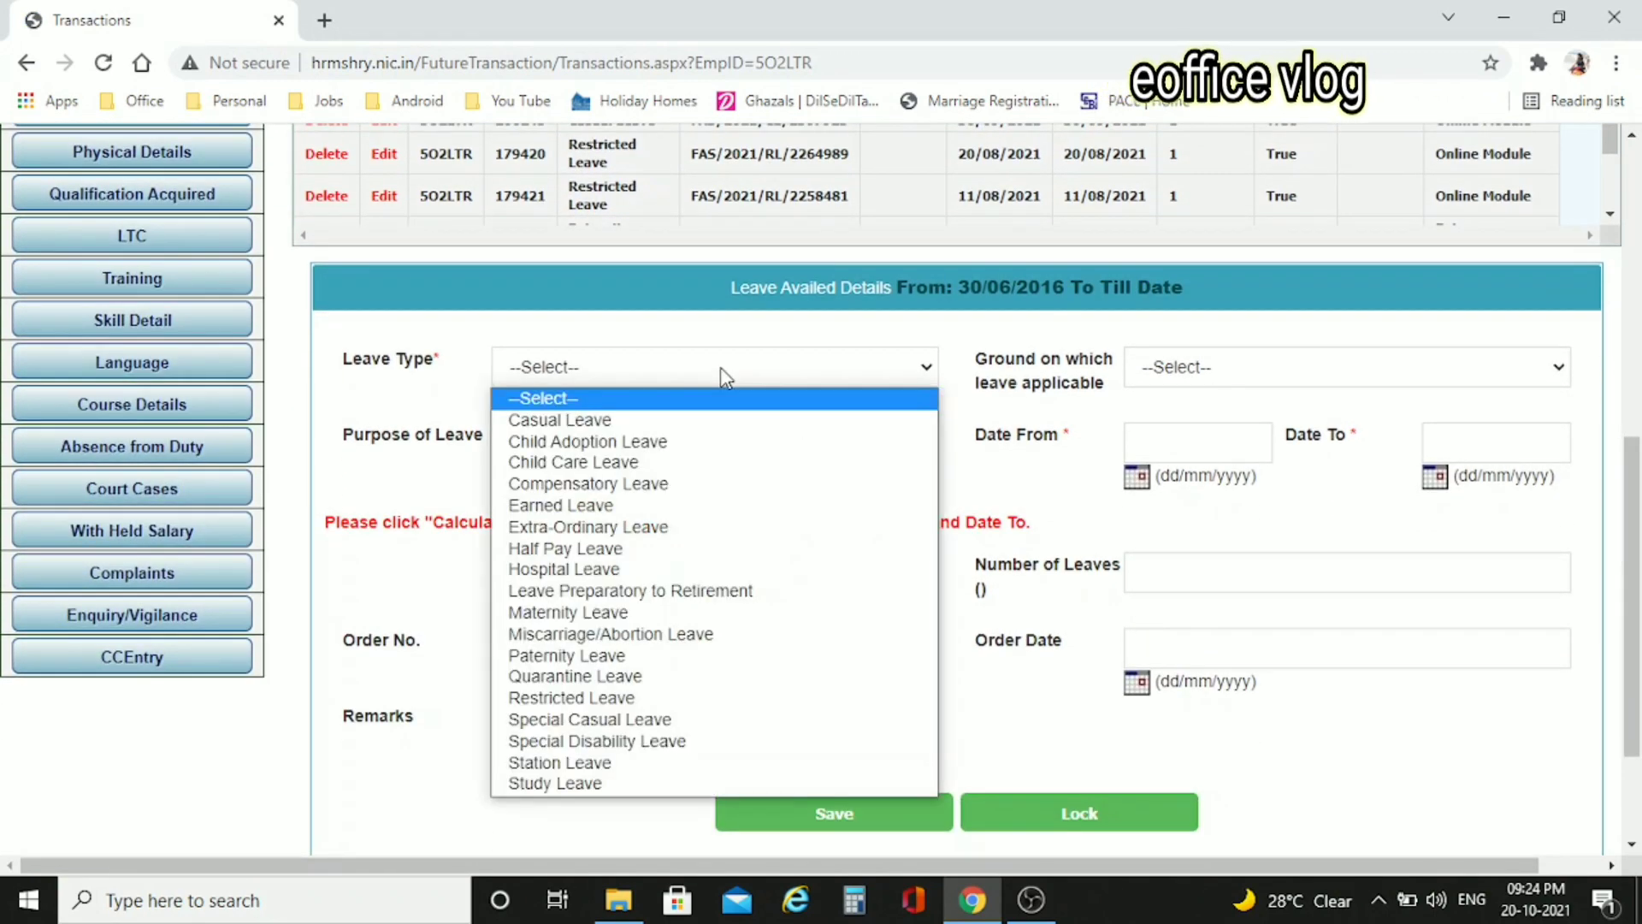
click(617, 428)
click(1310, 382)
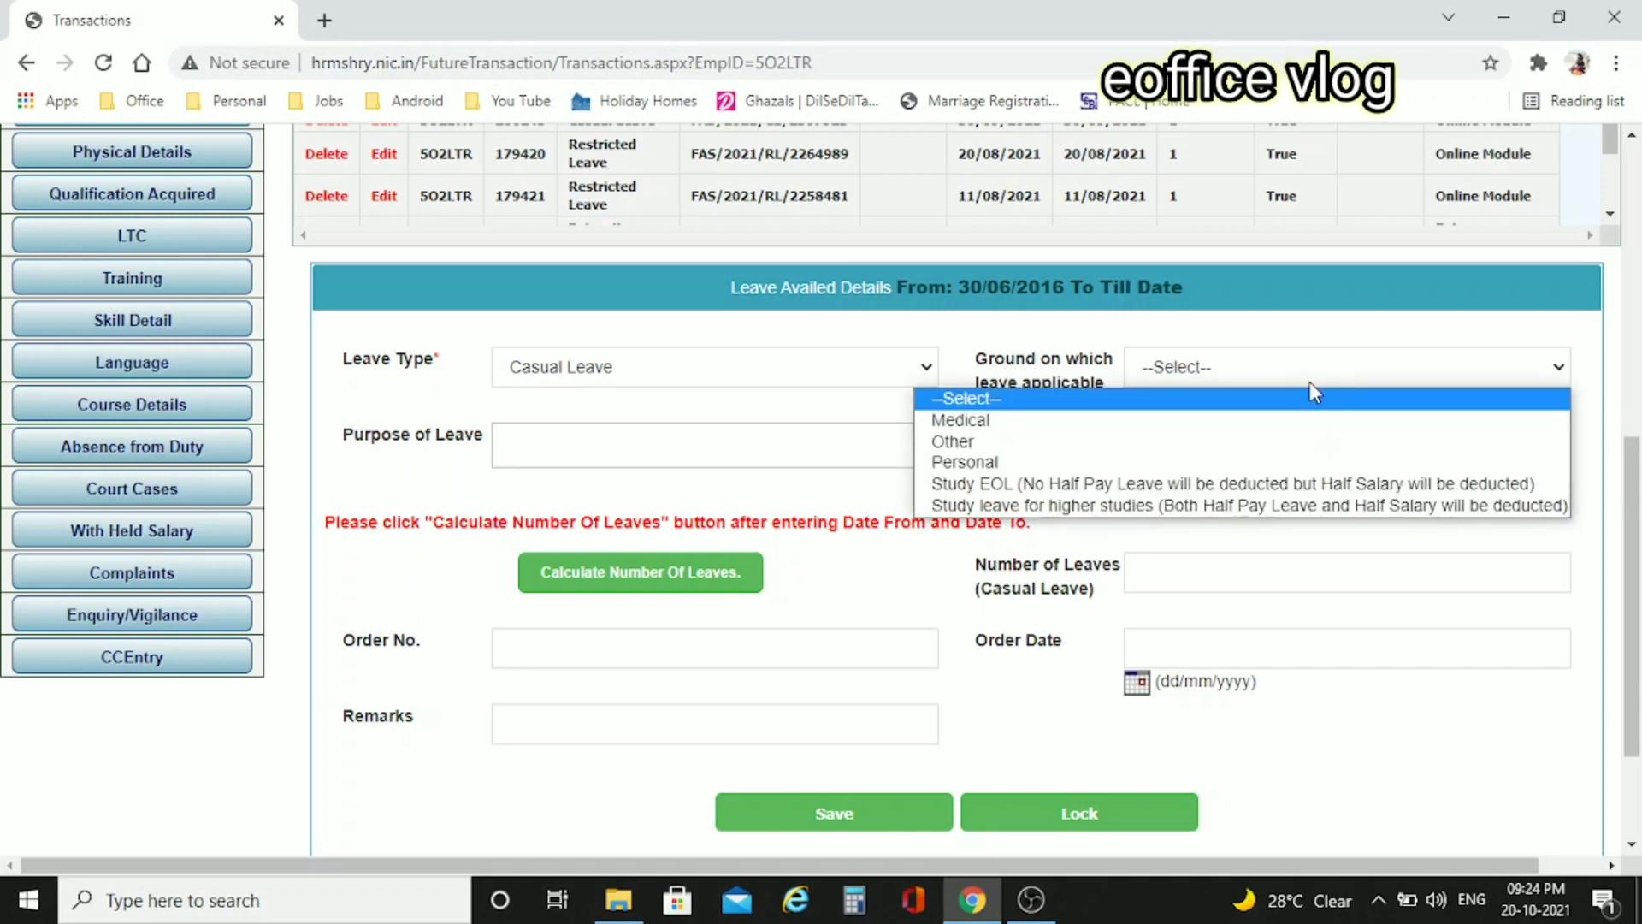
click(1090, 441)
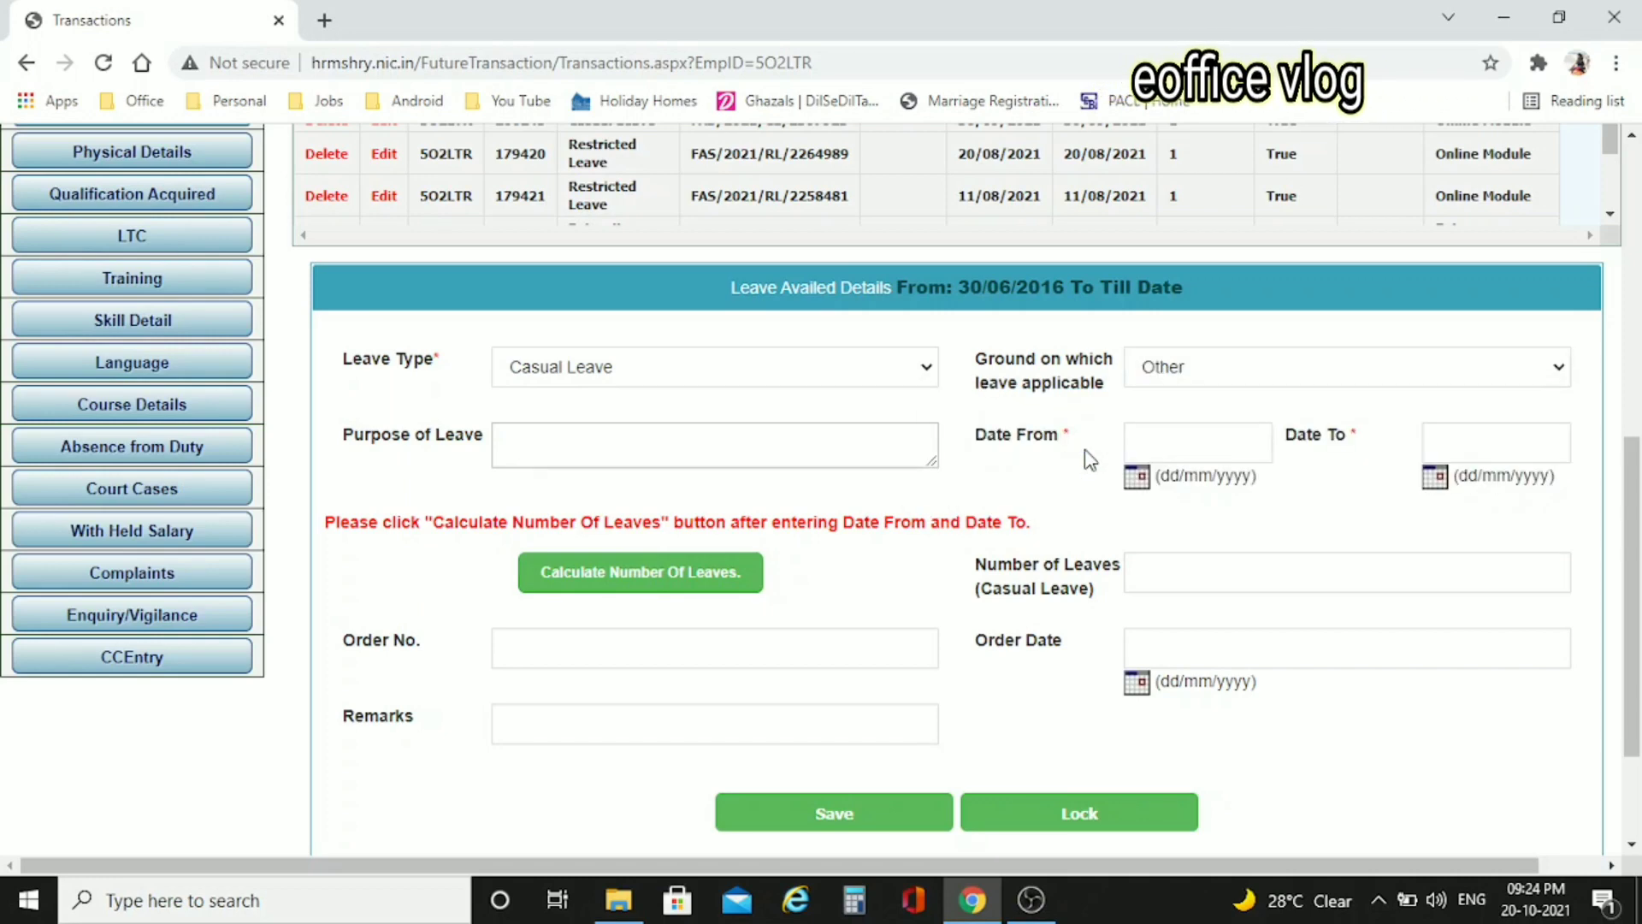
scroll(1089, 459, down, 1)
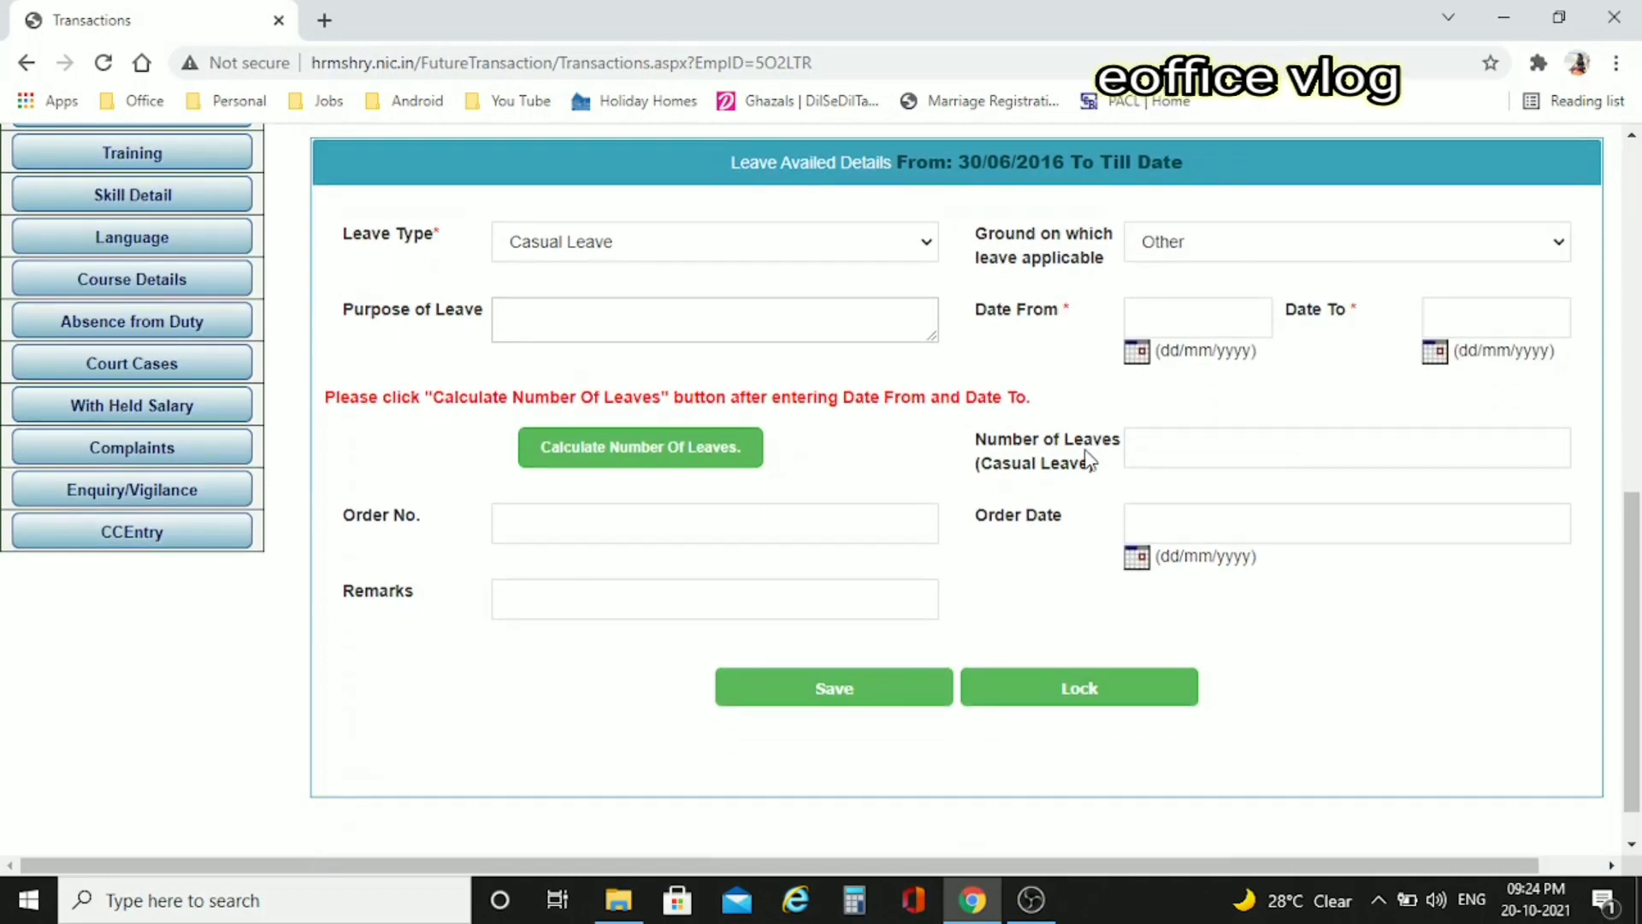
click(865, 684)
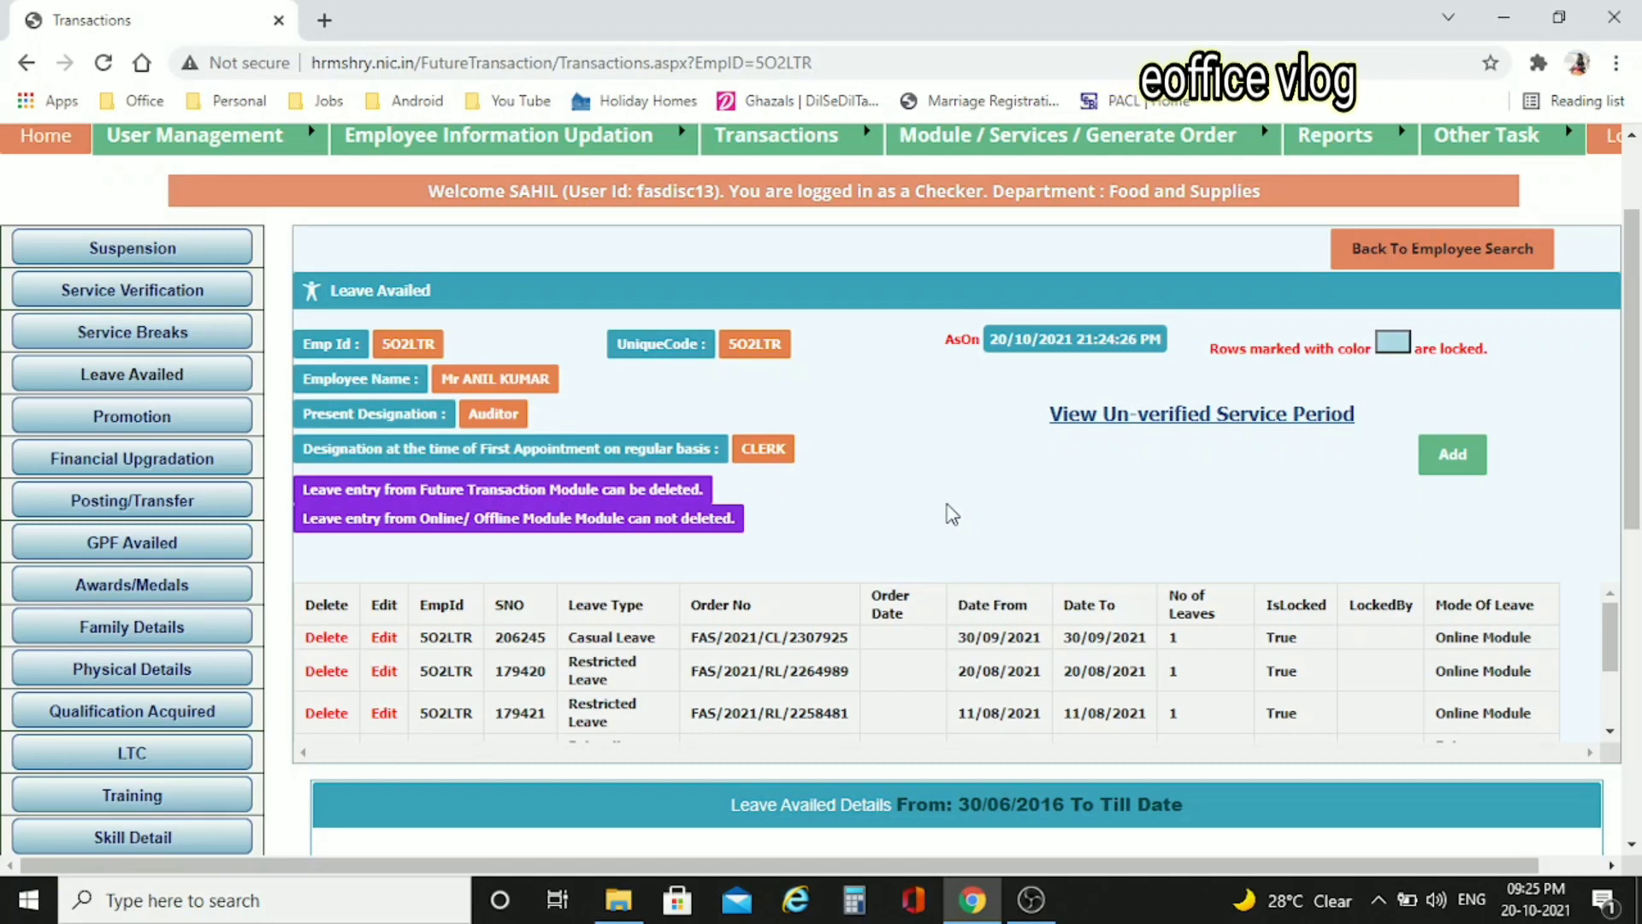
- Look over the remaining transaction categories, the leave form and the recorded leave entries on the Leave Availed page
scroll(160, 740, down, 5)
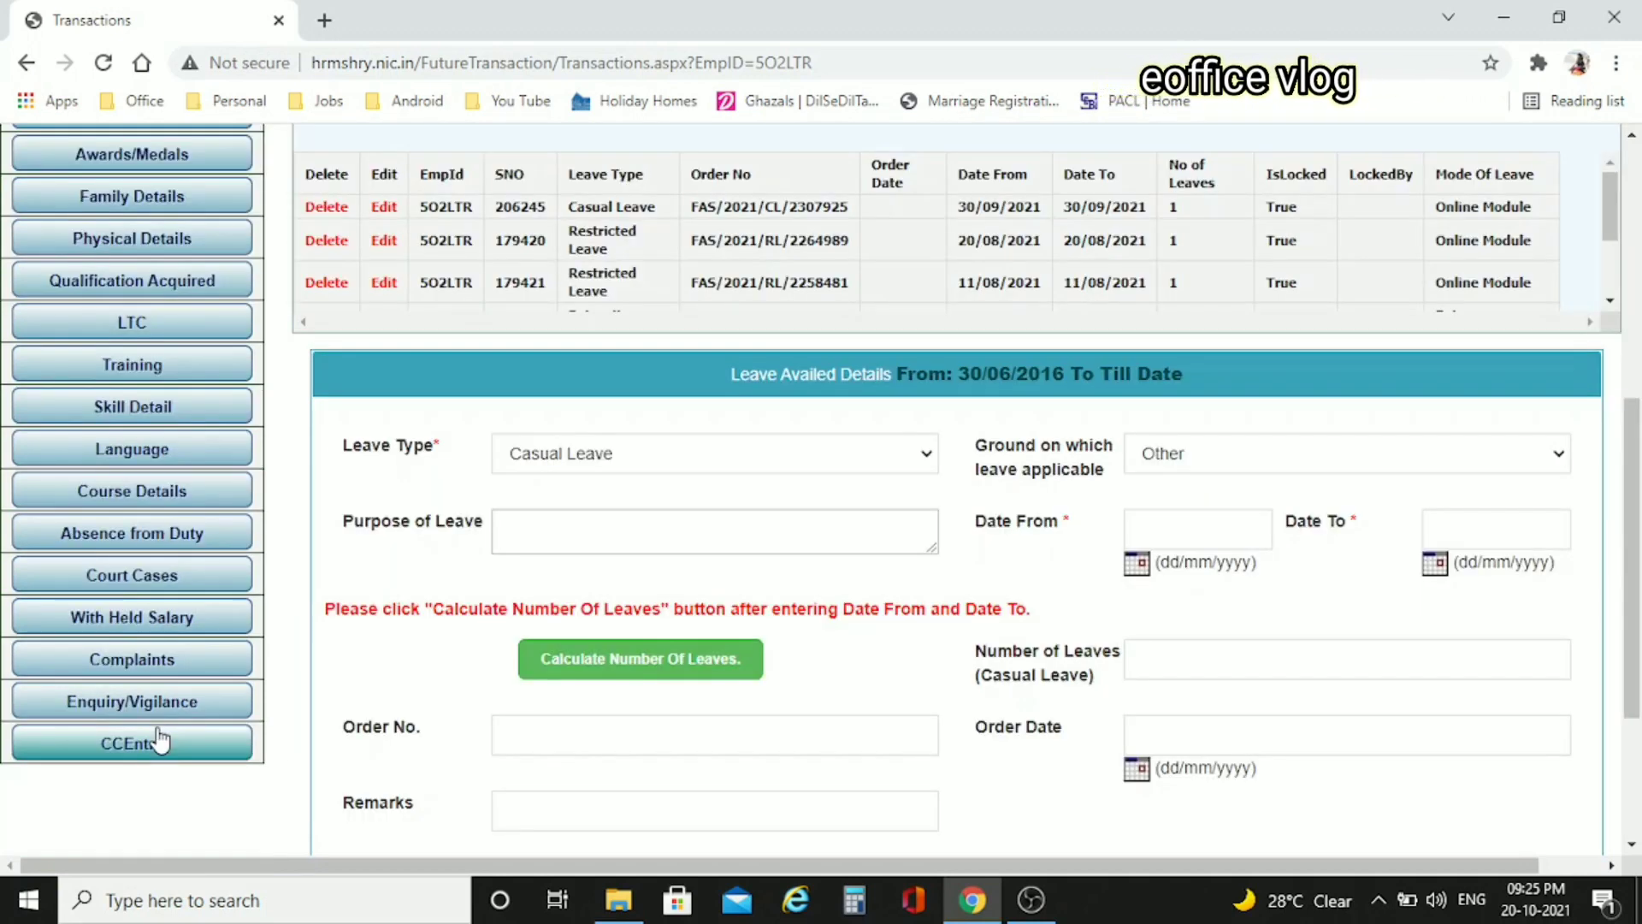
scroll(213, 787, up, 3)
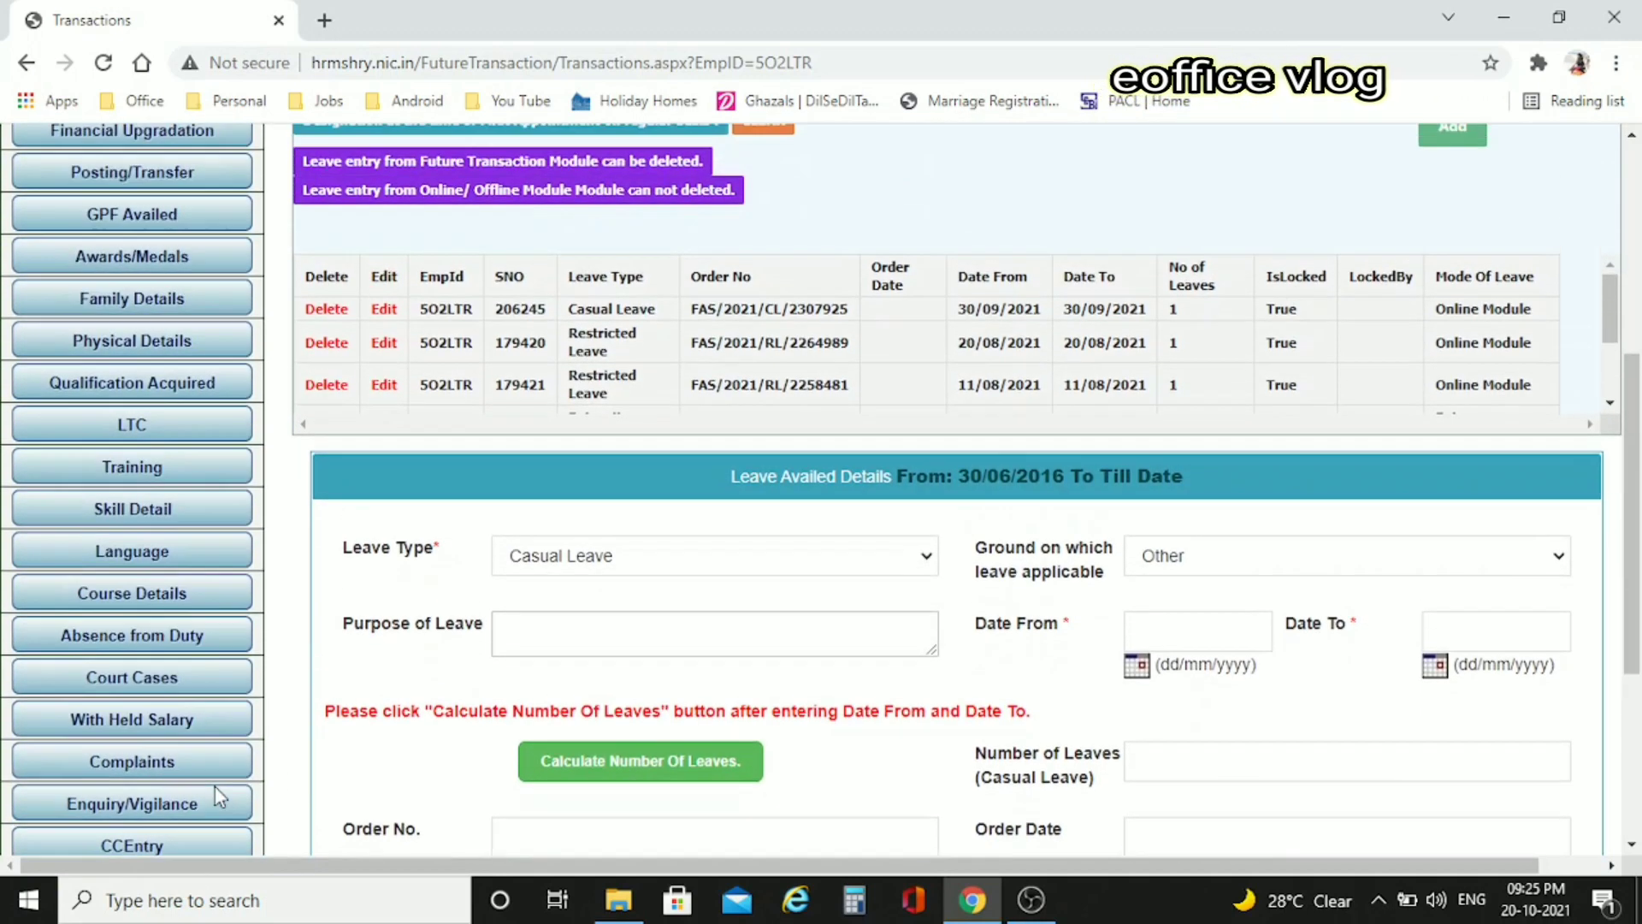
scroll(216, 791, up, 3)
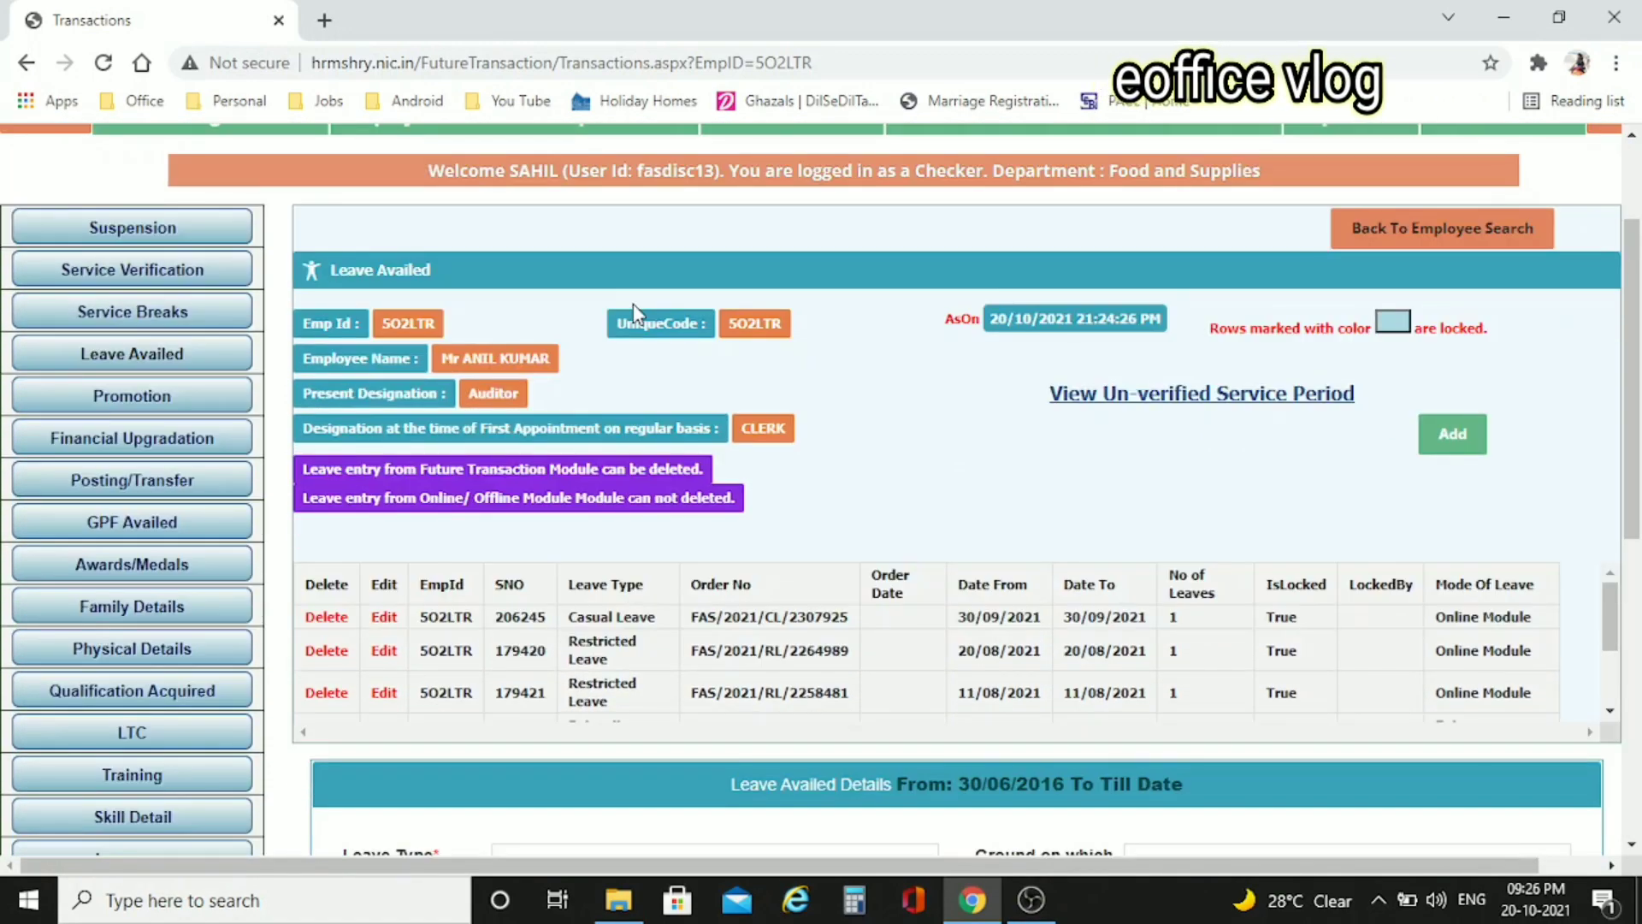
scroll(634, 311, down, 6)
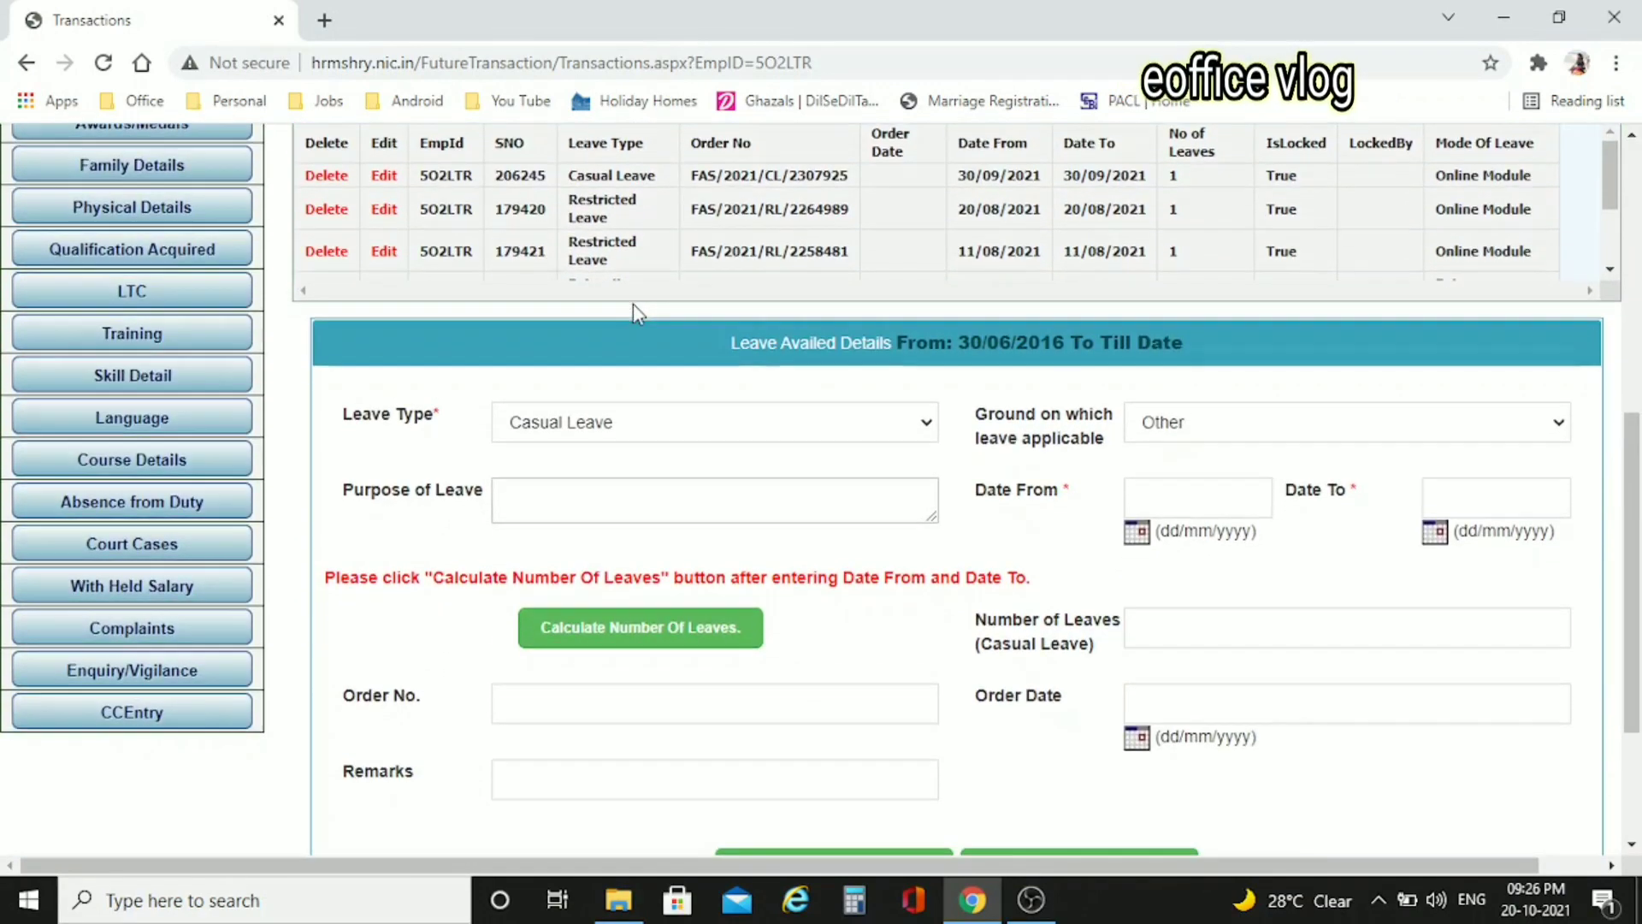
scroll(311, 436, up, 8)
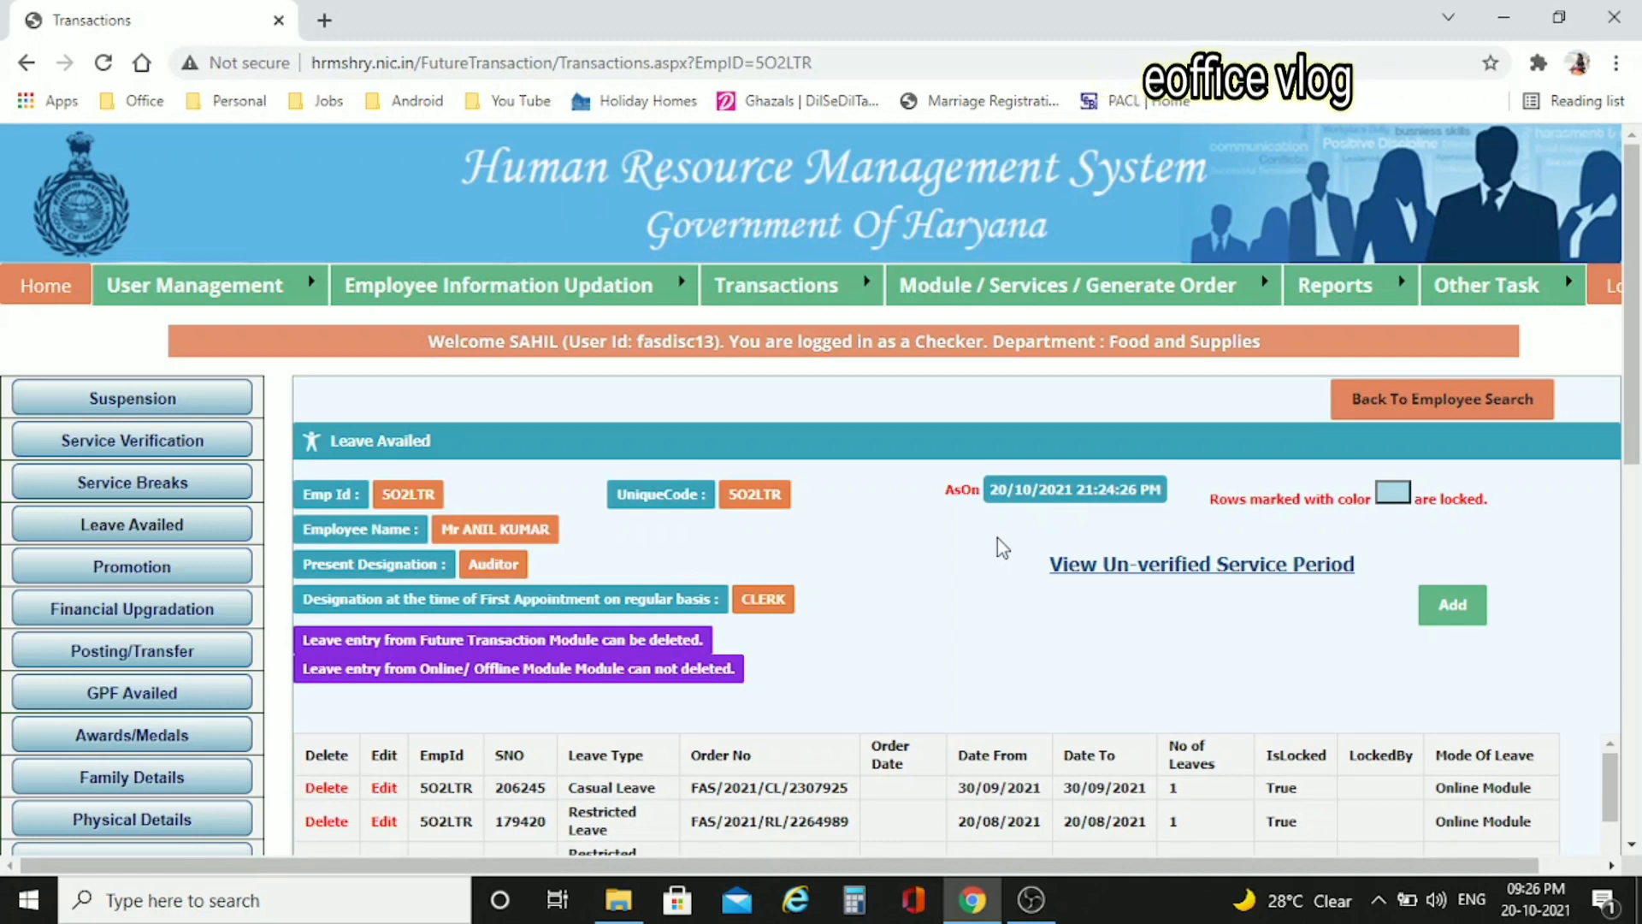
scroll(930, 354, down, 1)
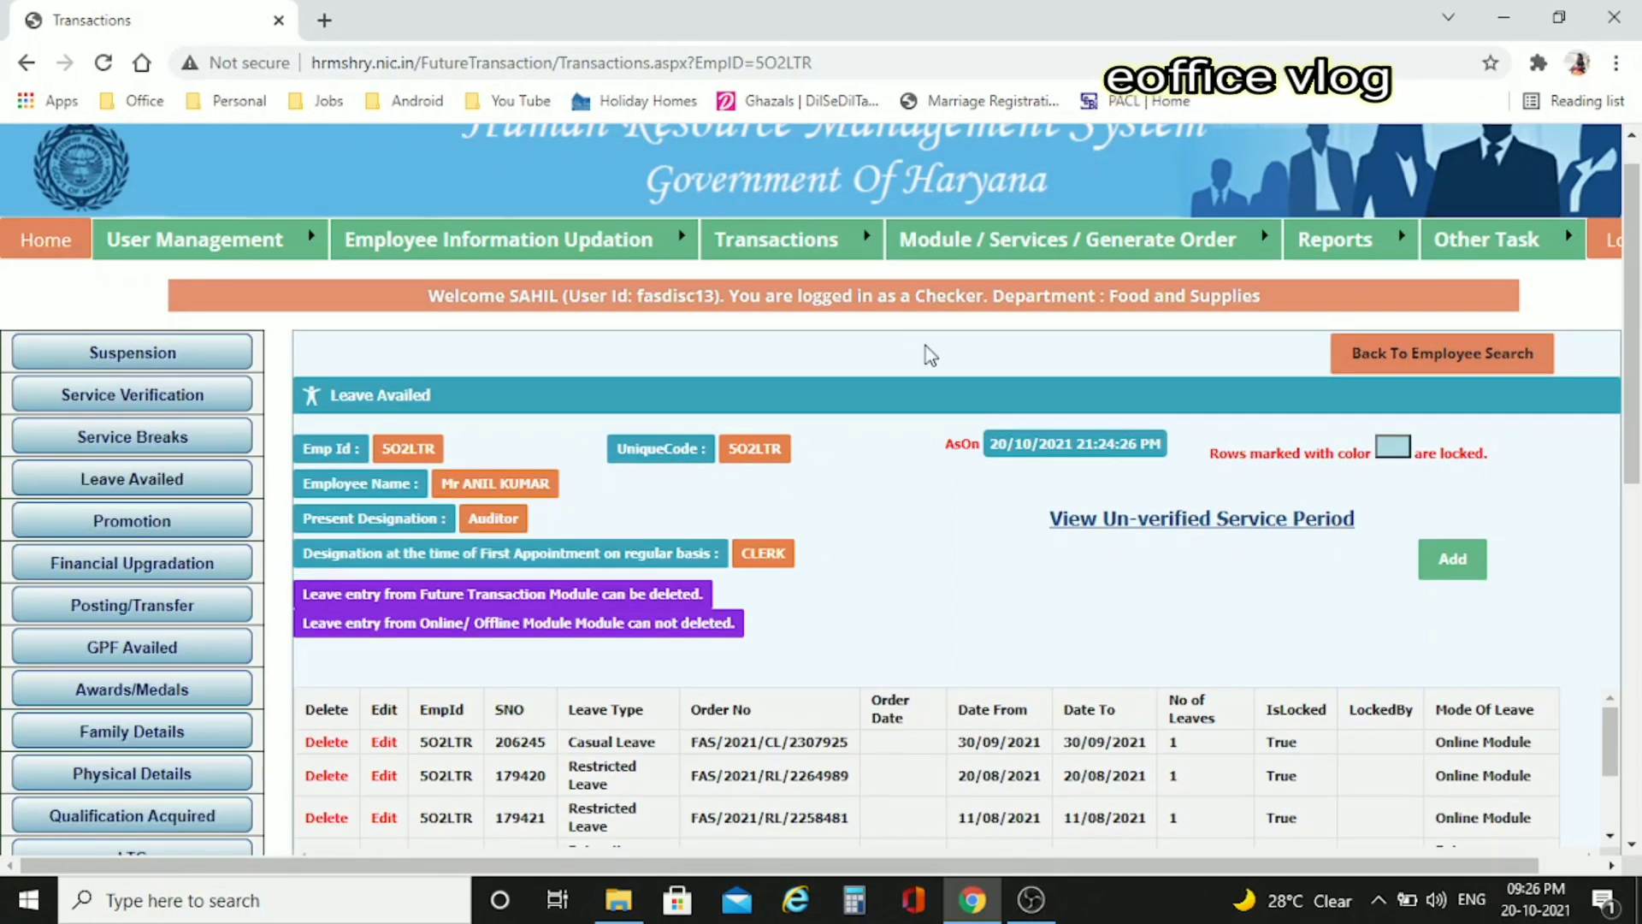
scroll(973, 385, up, 1)
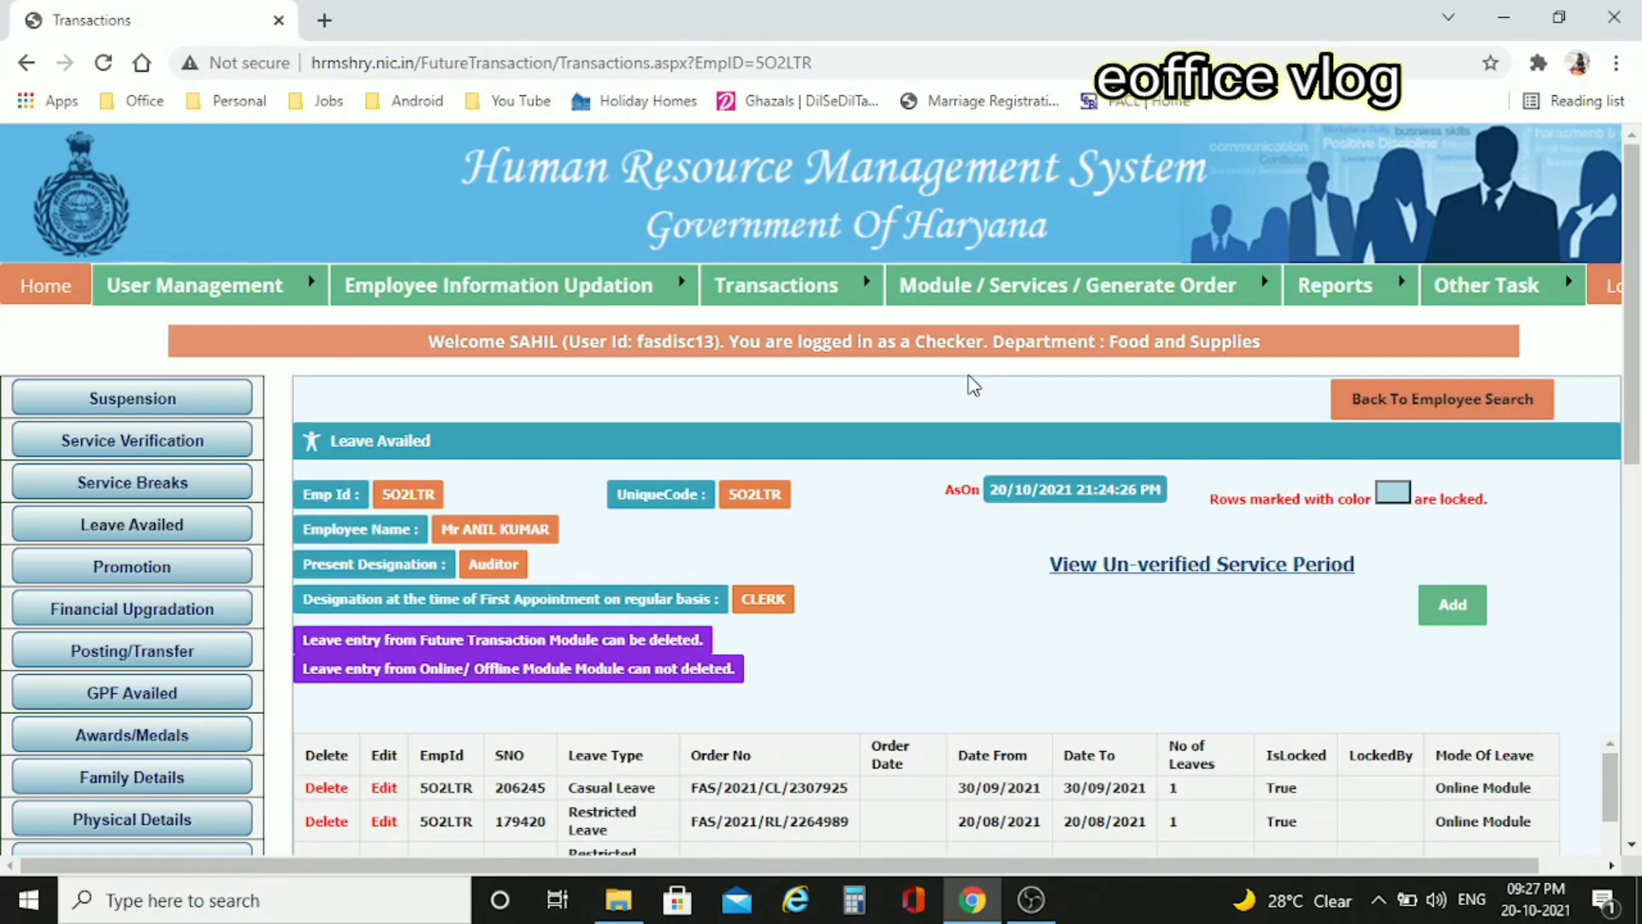